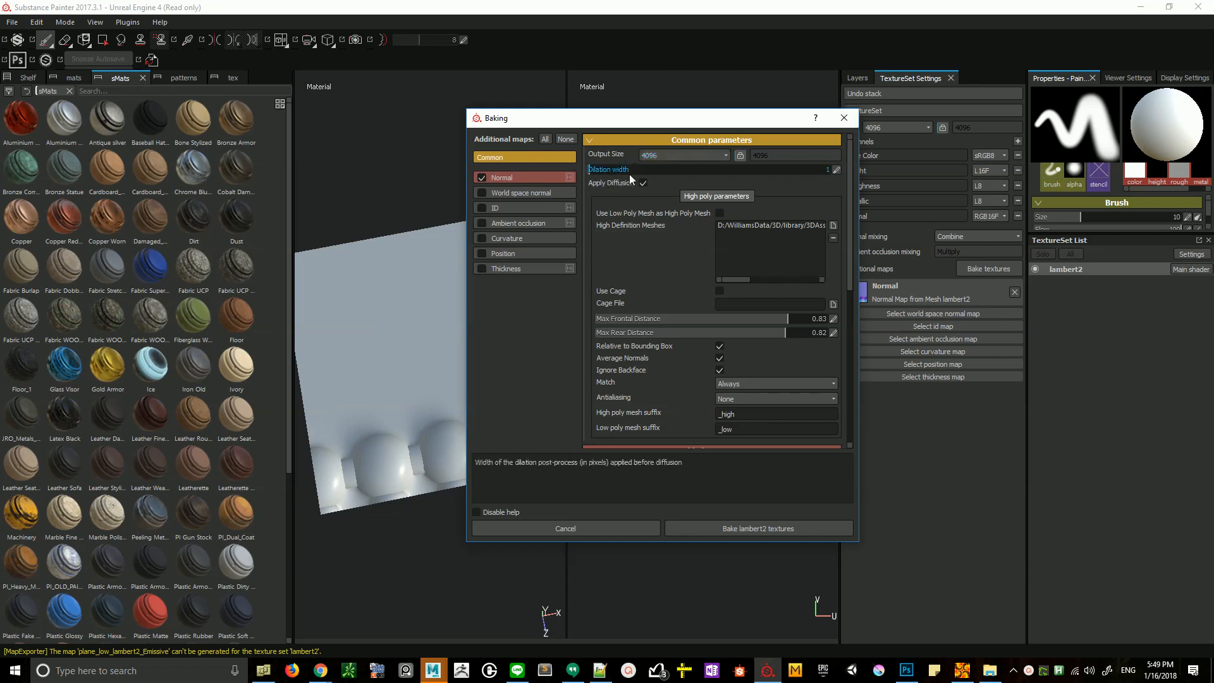
- Close the baking settings and compare the tiling of lambert2_normal_base.png and test.tif in AMP Tile Viewer
left_click(843, 117)
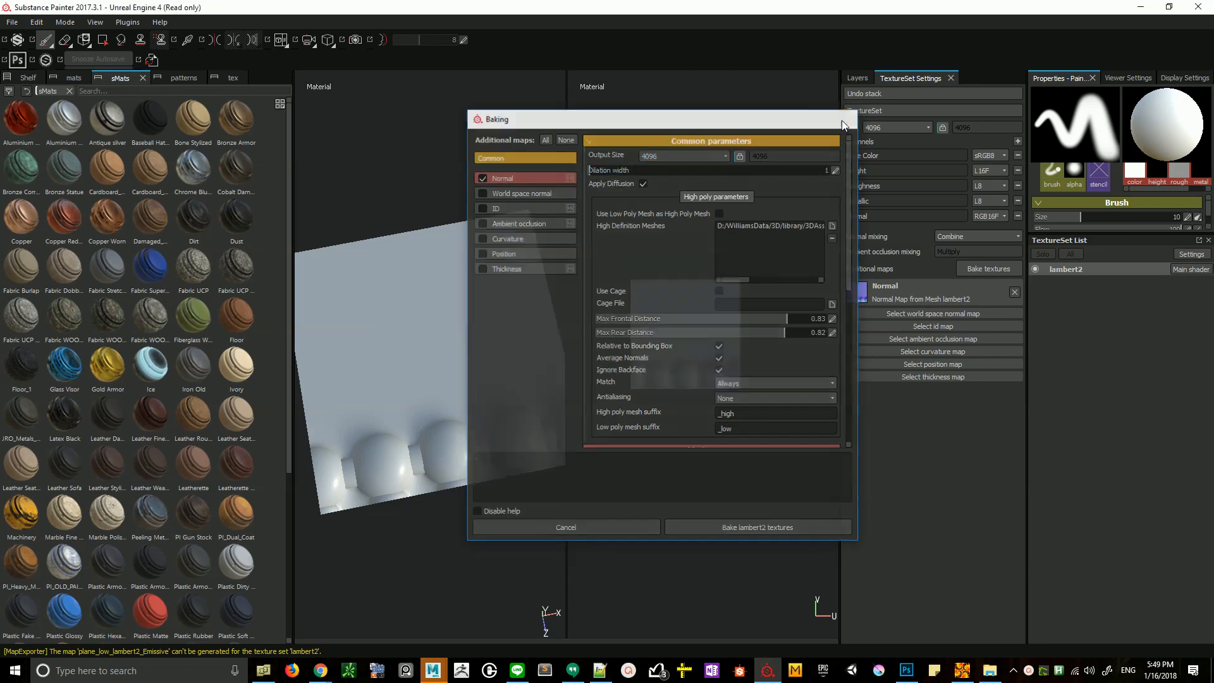
left_click(961, 670)
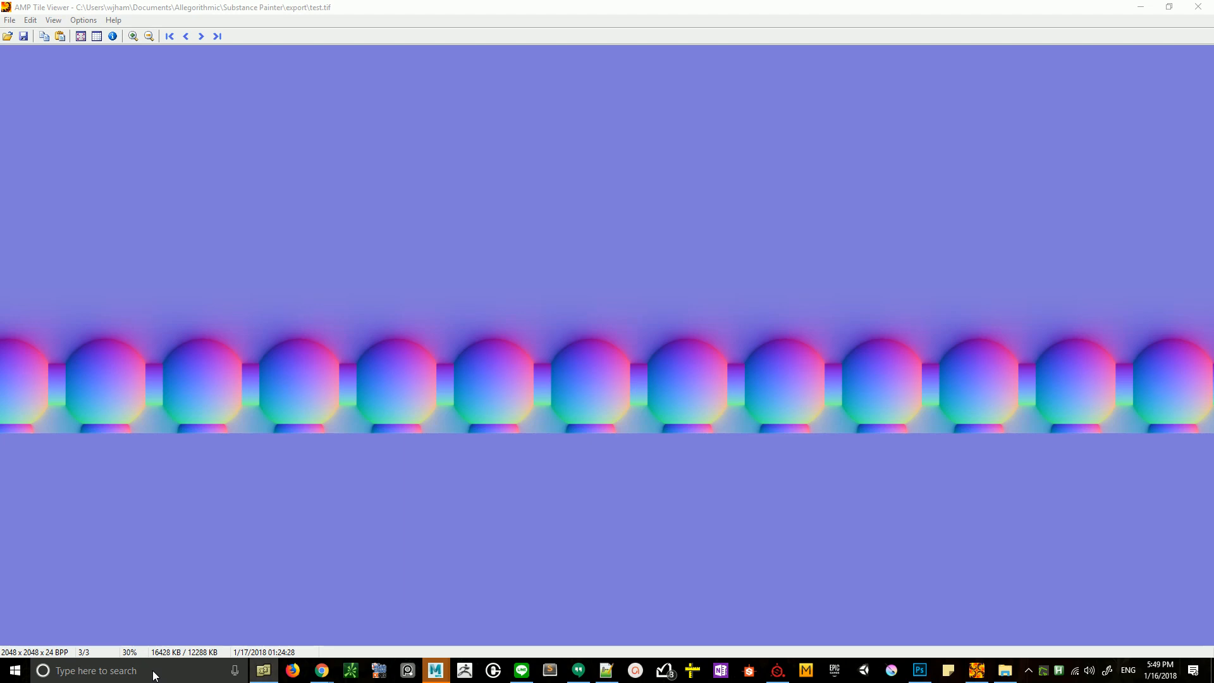
left_click_drag(153, 671, 416, 298)
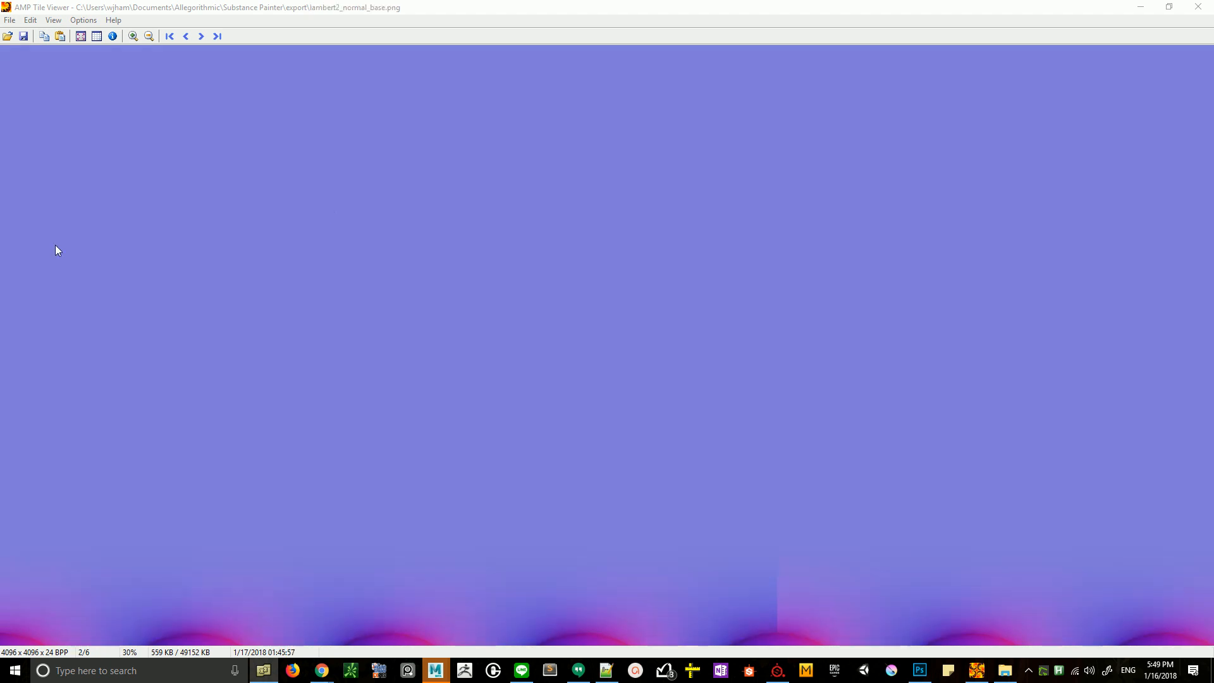
left_click_drag(55, 245, 557, 382)
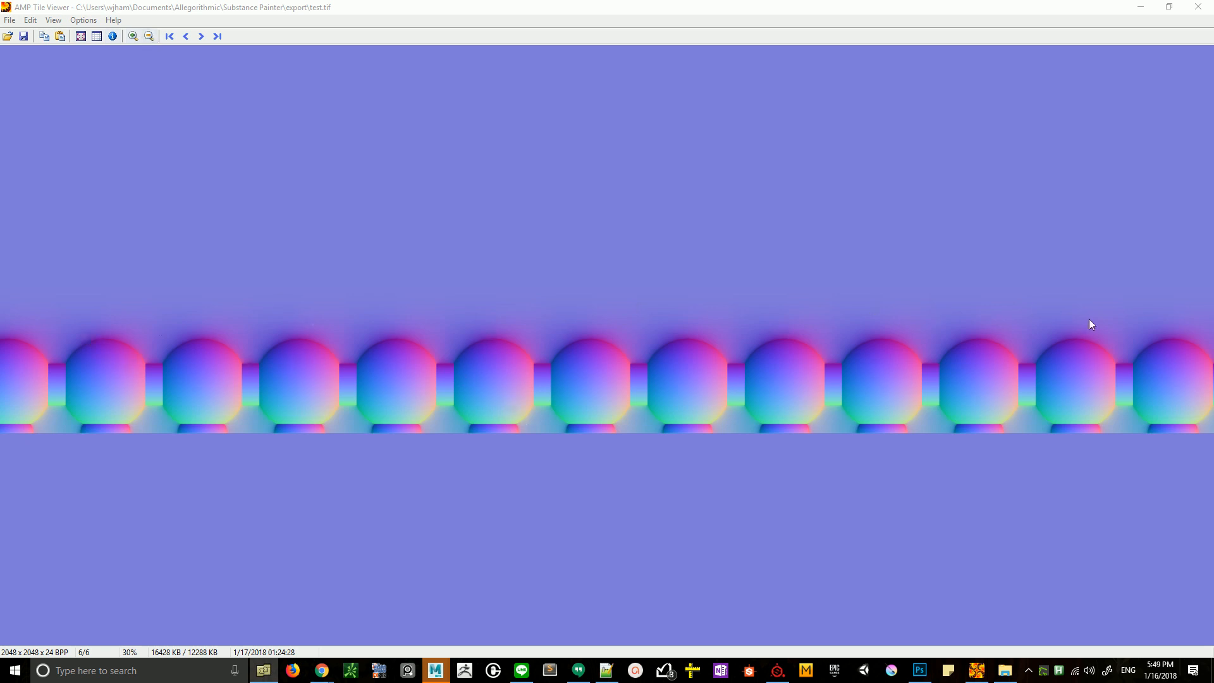
left_click(1198, 7)
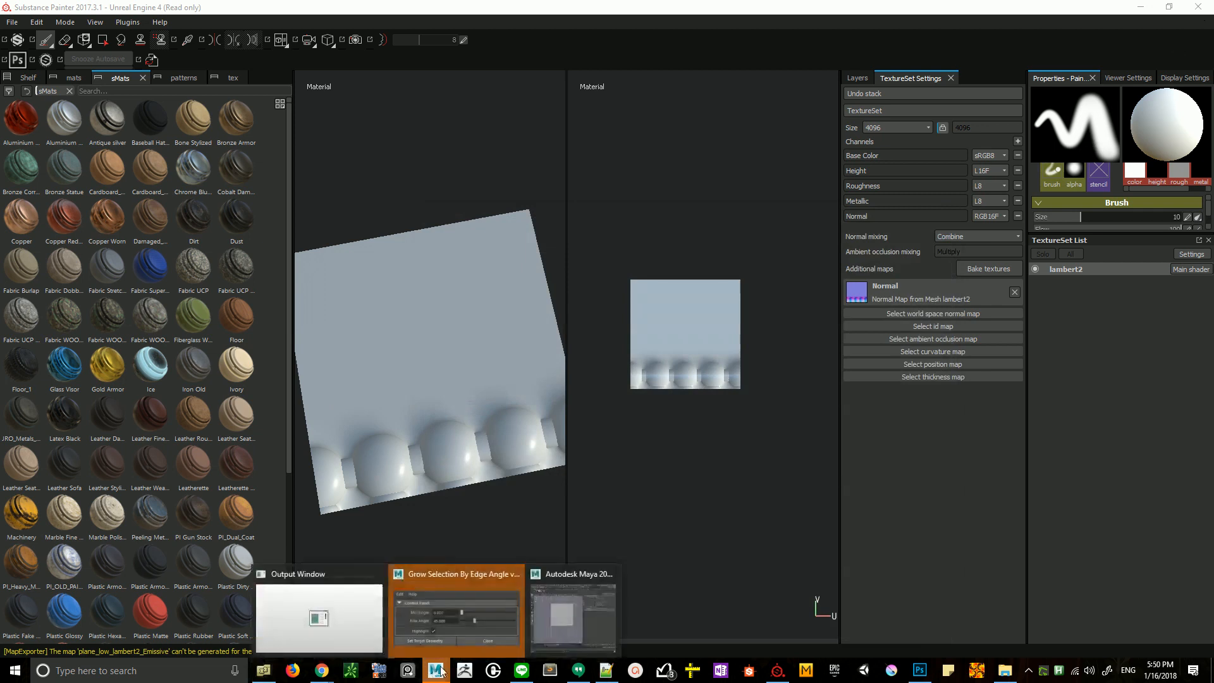
- Switch to Maya and import ornament_05.fbx from the FBX favorites folder through the Content Browser
left_click(558, 610)
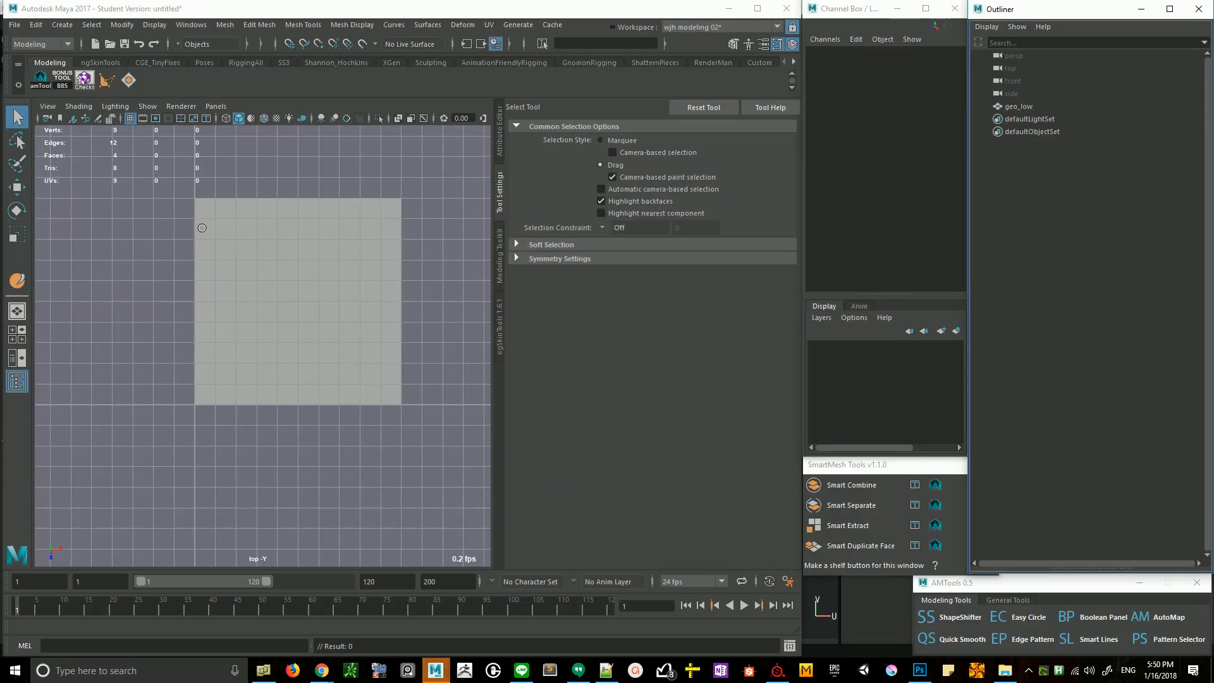
left_click(14, 24)
mouse_move(258, 28)
mouse_move(191, 24)
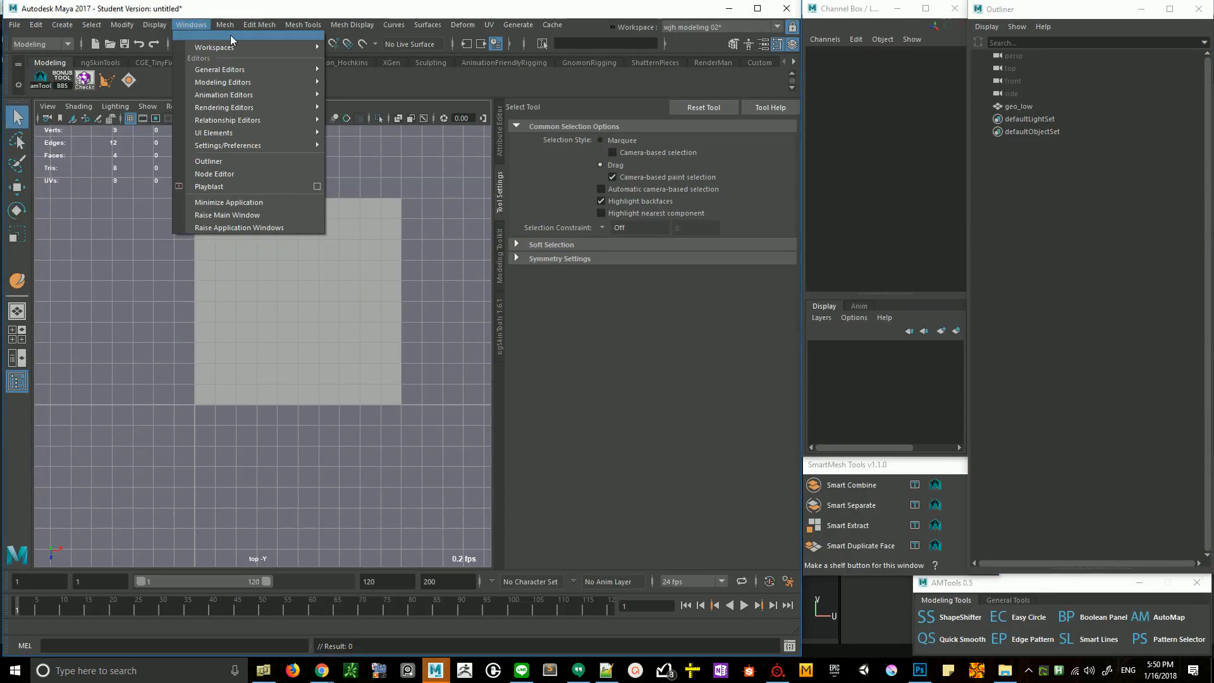
mouse_move(252, 69)
left_click(368, 105)
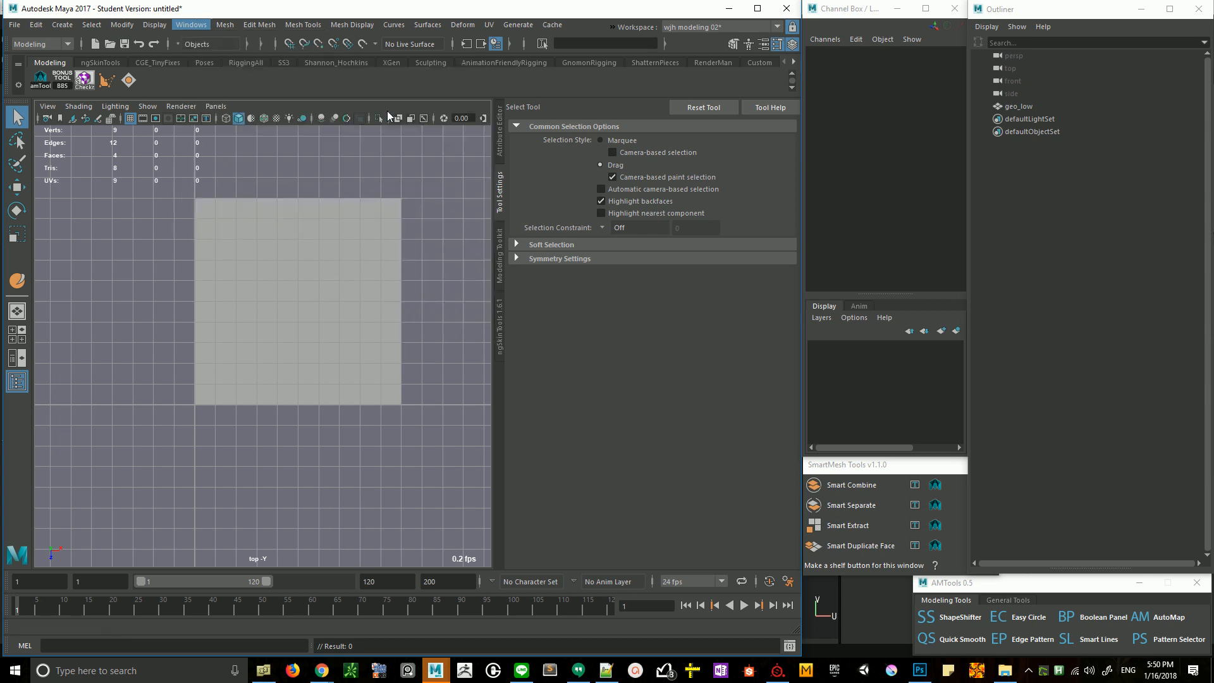
left_click(738, 190)
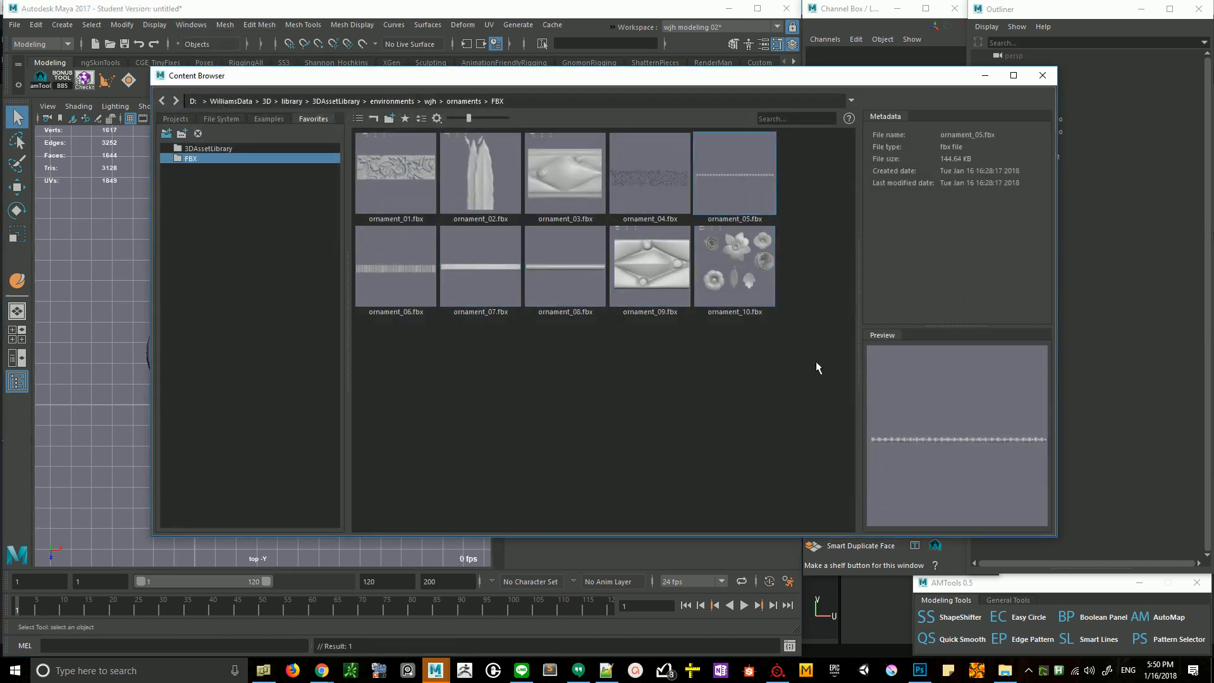
left_click(1042, 75)
- Duplicate ornament_01_geo and move the copy to Translate X 100, on the plane's far edge
left_click(229, 349)
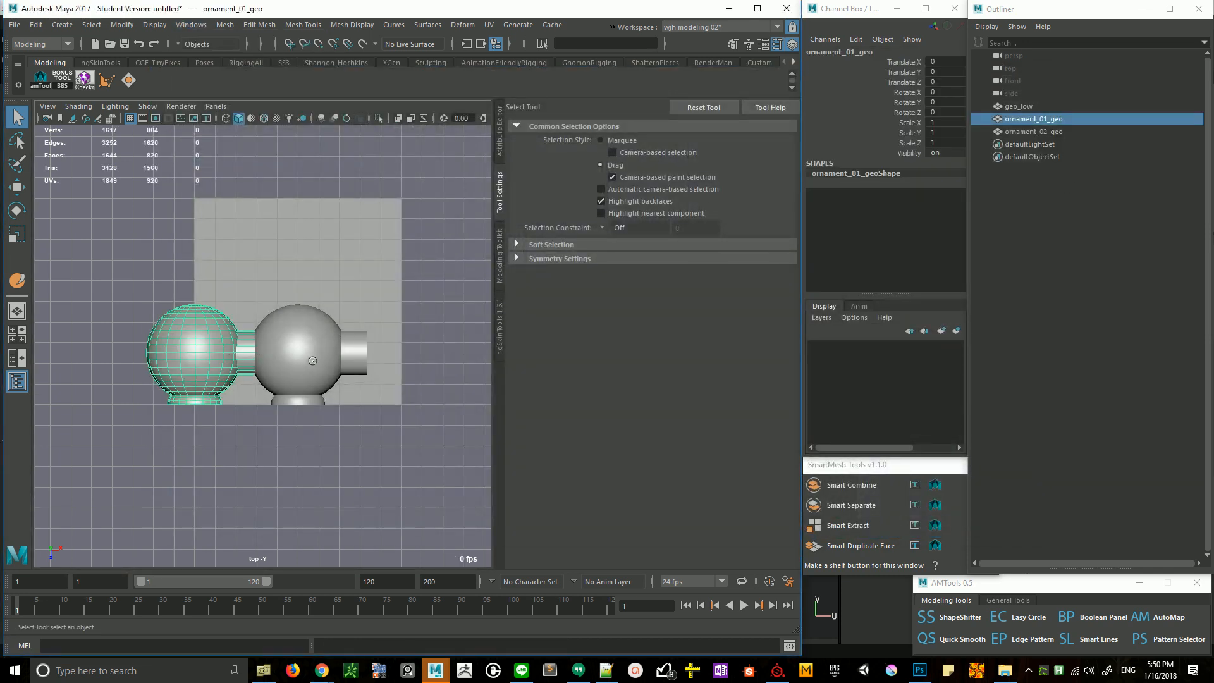
key("ctrl+d")
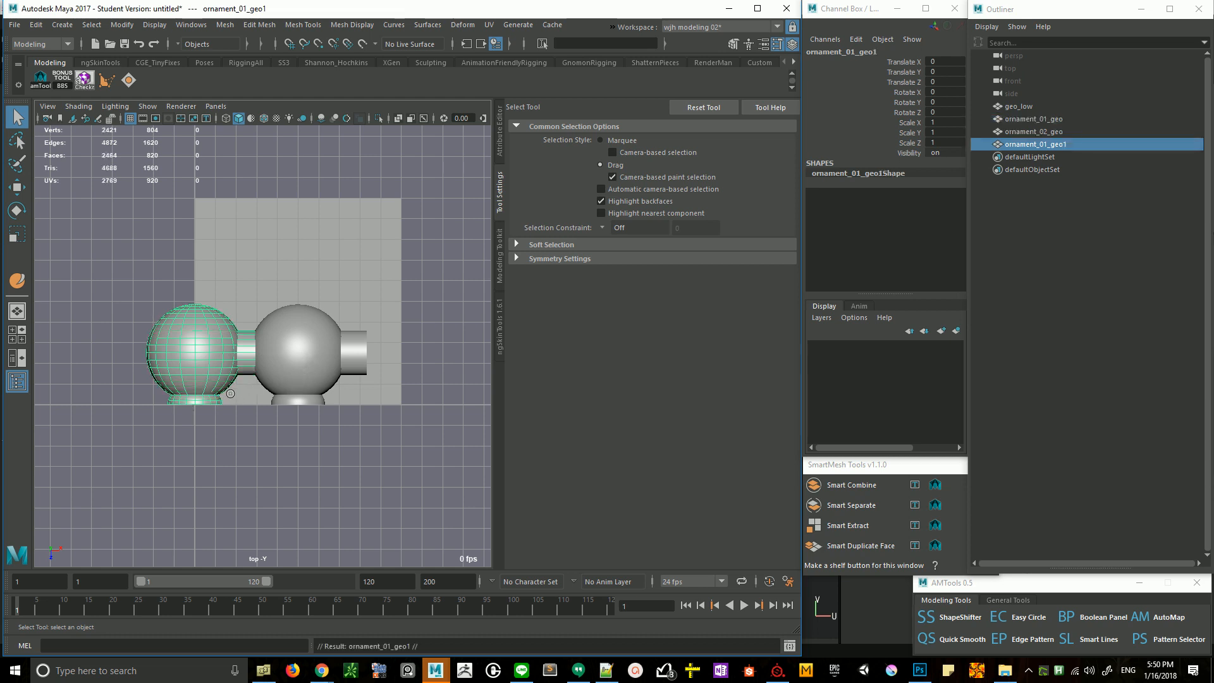
key("w")
left_click_drag(199, 412, 402, 412)
left_click(169, 386)
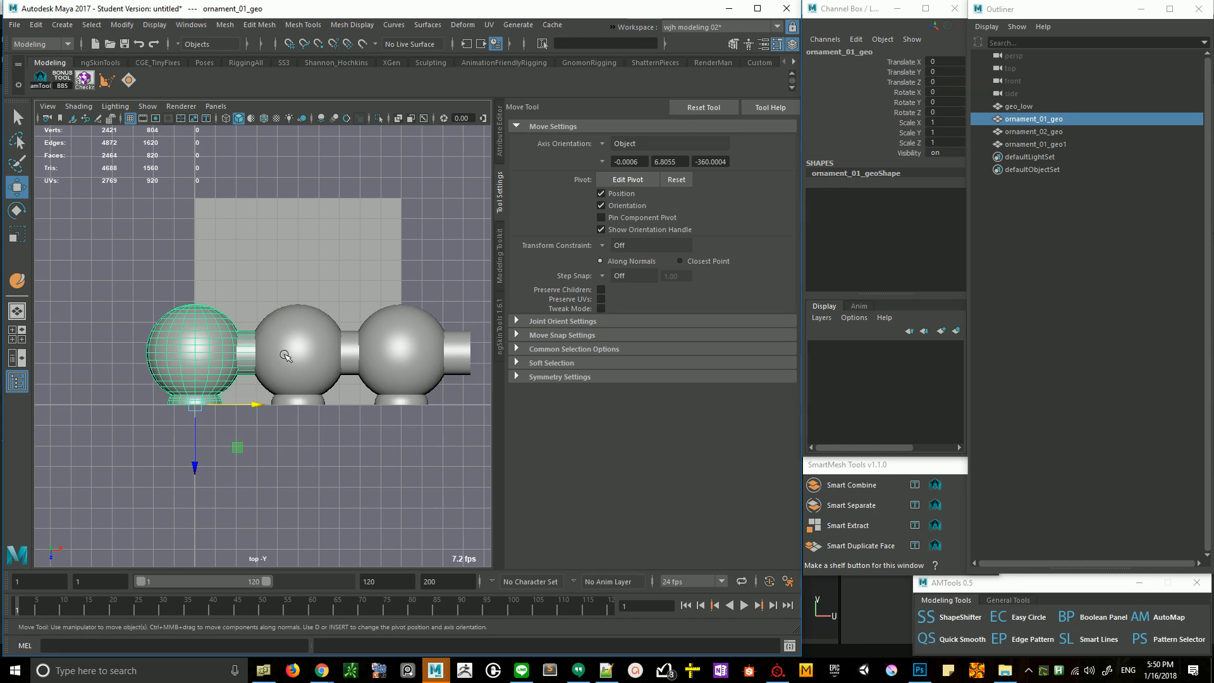
left_click(300, 349, "shift")
left_click(412, 387, "shift")
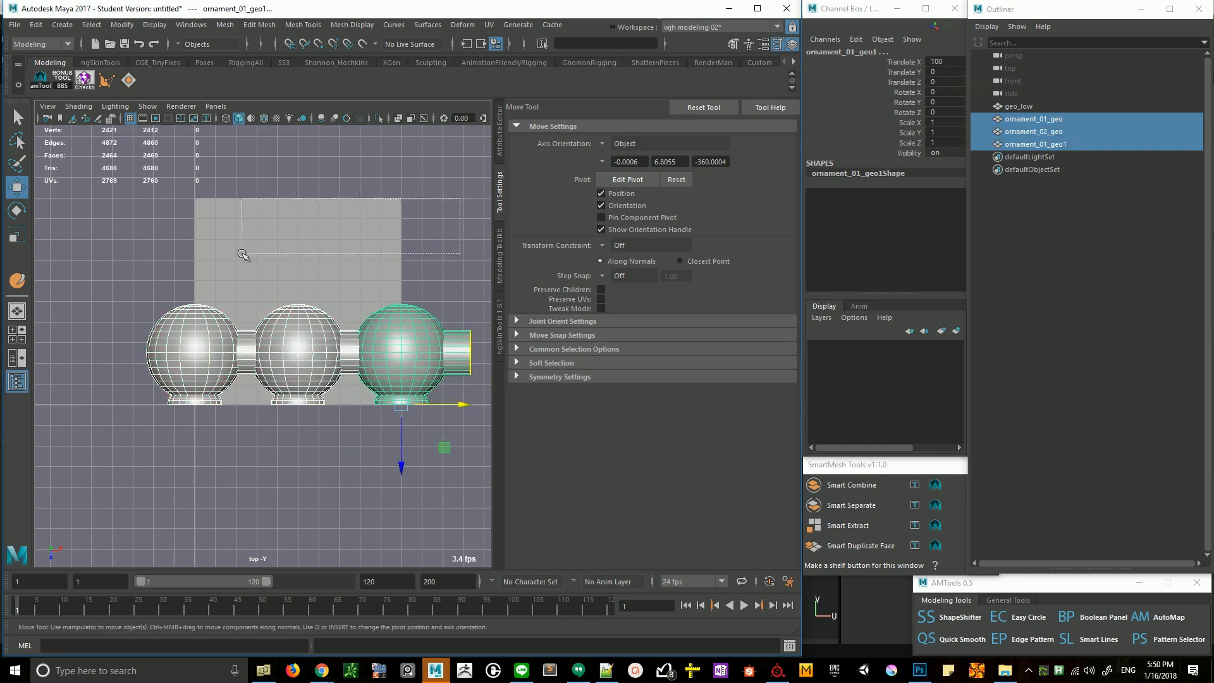
- Delete the horizontal and vertical middle edges of the geo_low plane, leaving a single face
left_click(244, 254)
key("F10")
double_click(252, 302)
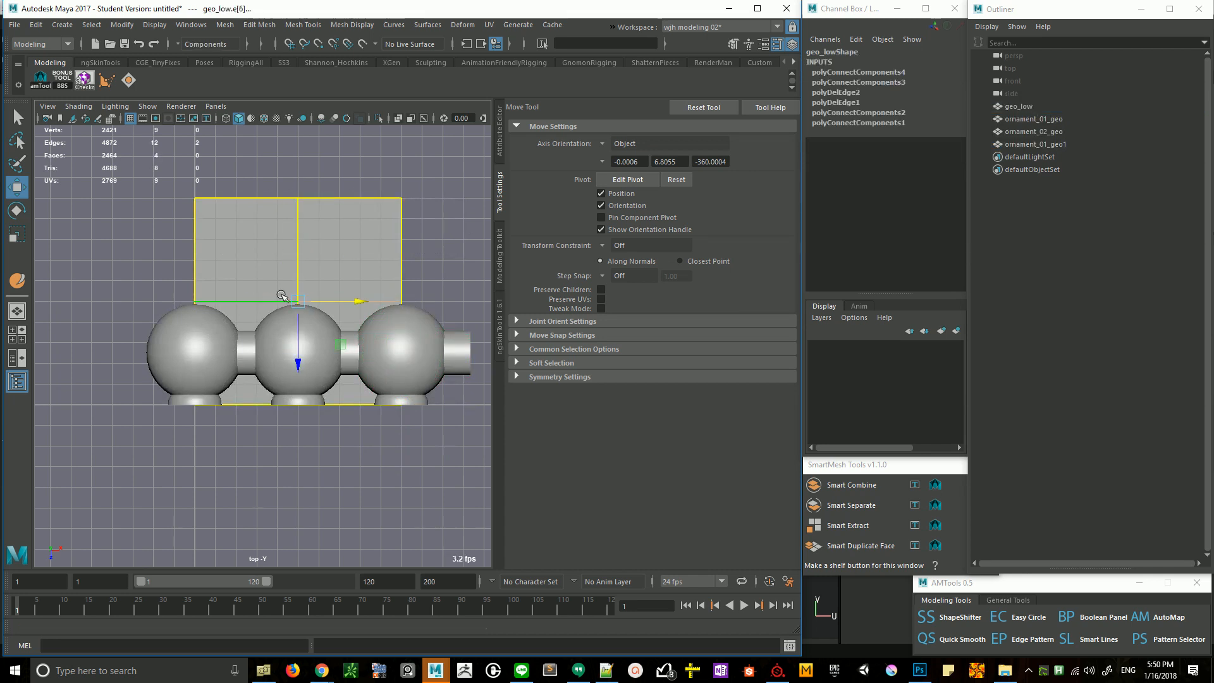
key("ctrl+Delete")
double_click(295, 257)
key("ctrl+Delete")
key("F8")
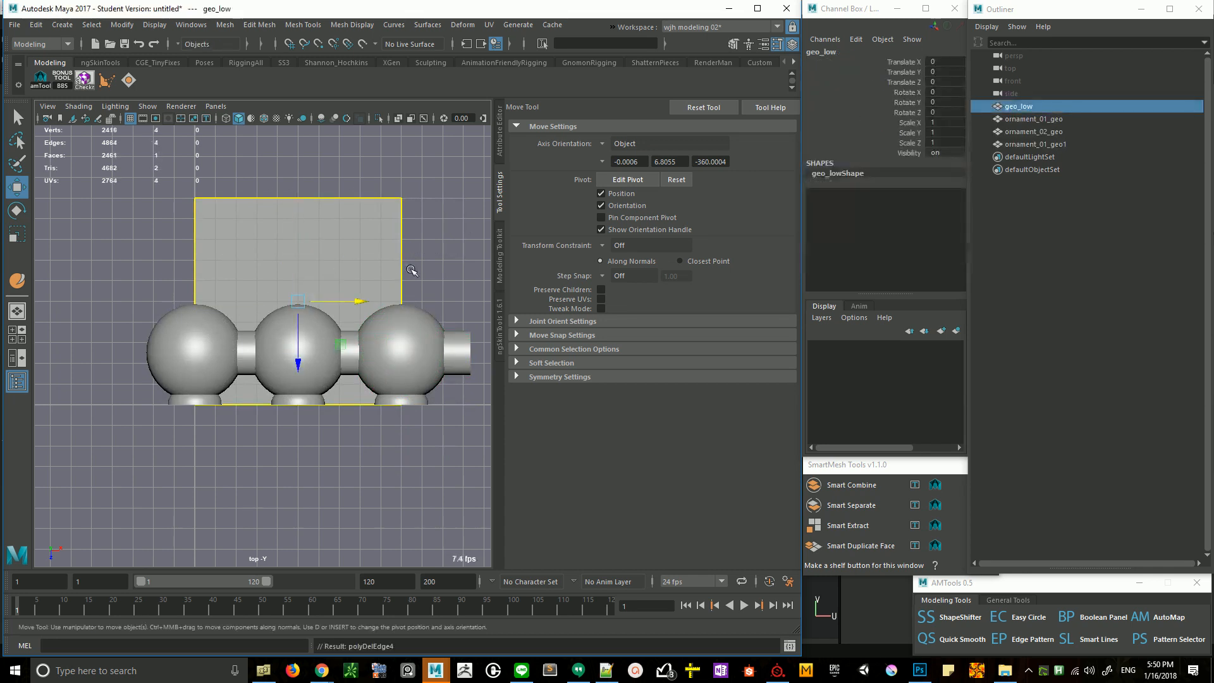
- Check how the three ornament pieces line up with the edges of the low-poly plane
left_click_drag(439, 158, 241, 263)
left_click(211, 339)
left_click(297, 344, "shift")
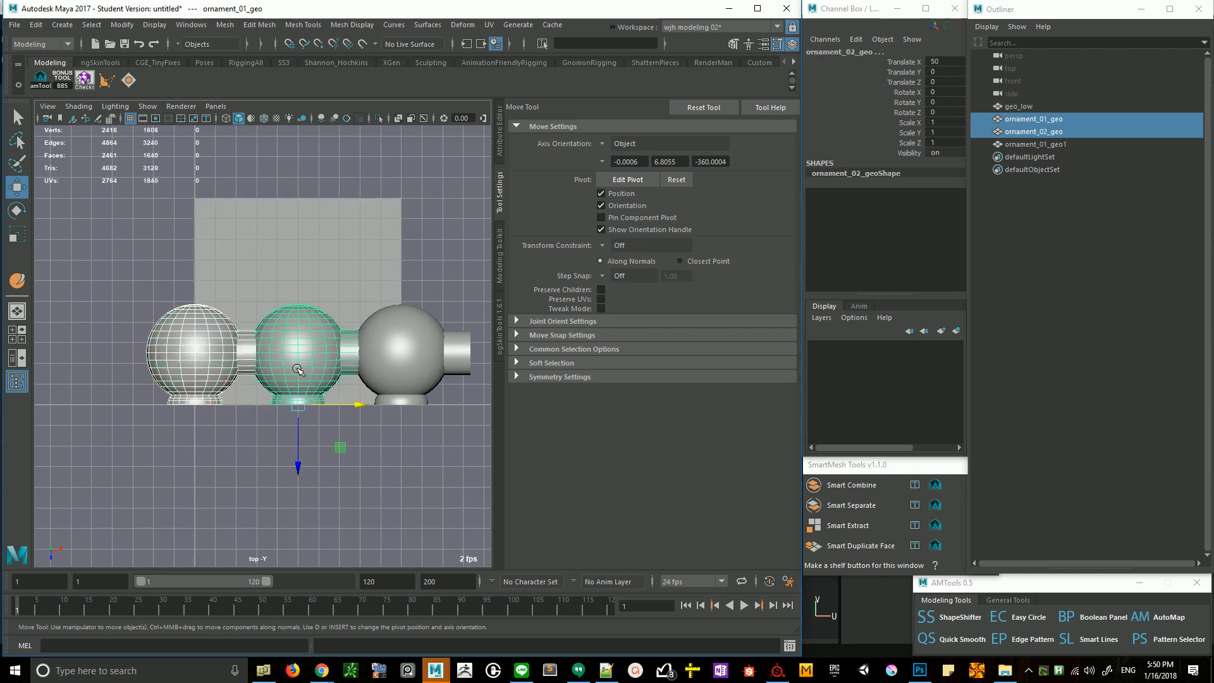
left_click(399, 354, "shift")
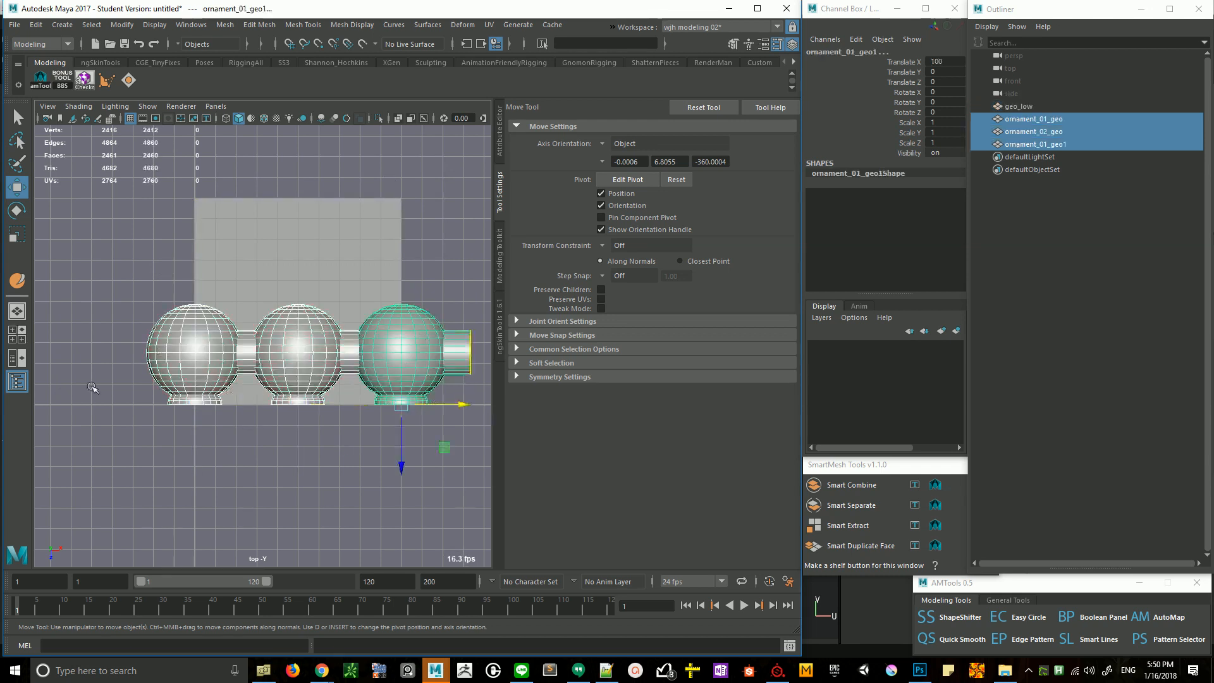
left_click(402, 294)
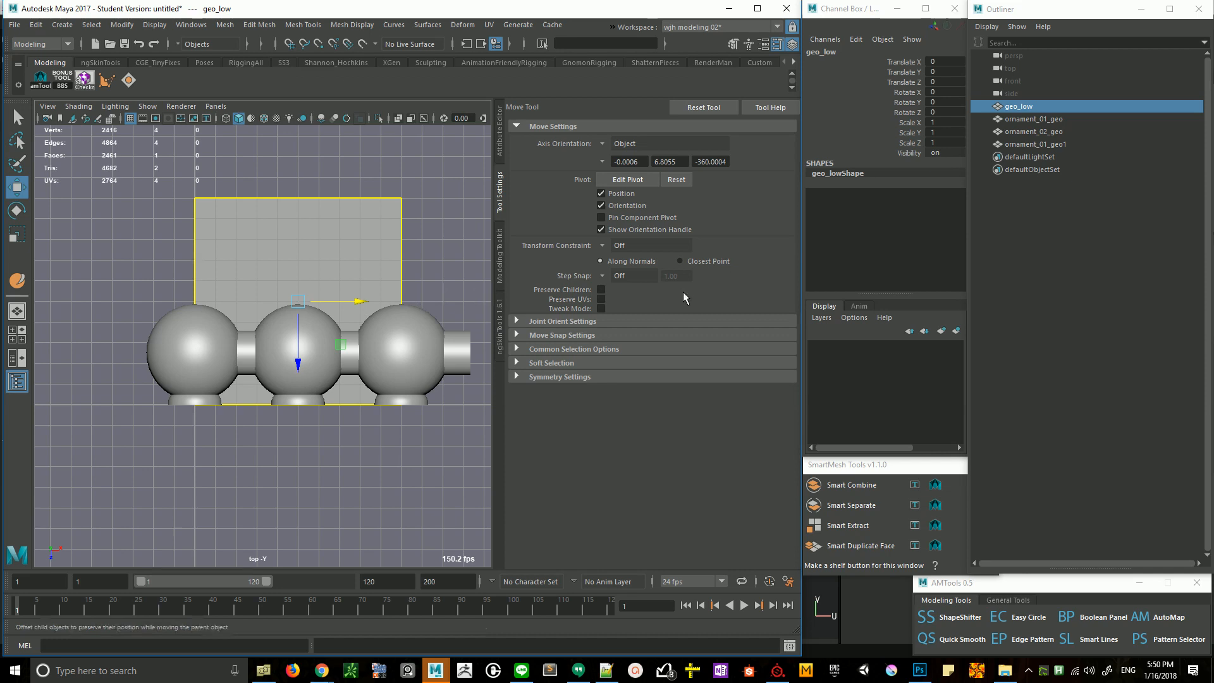
left_click(193, 345)
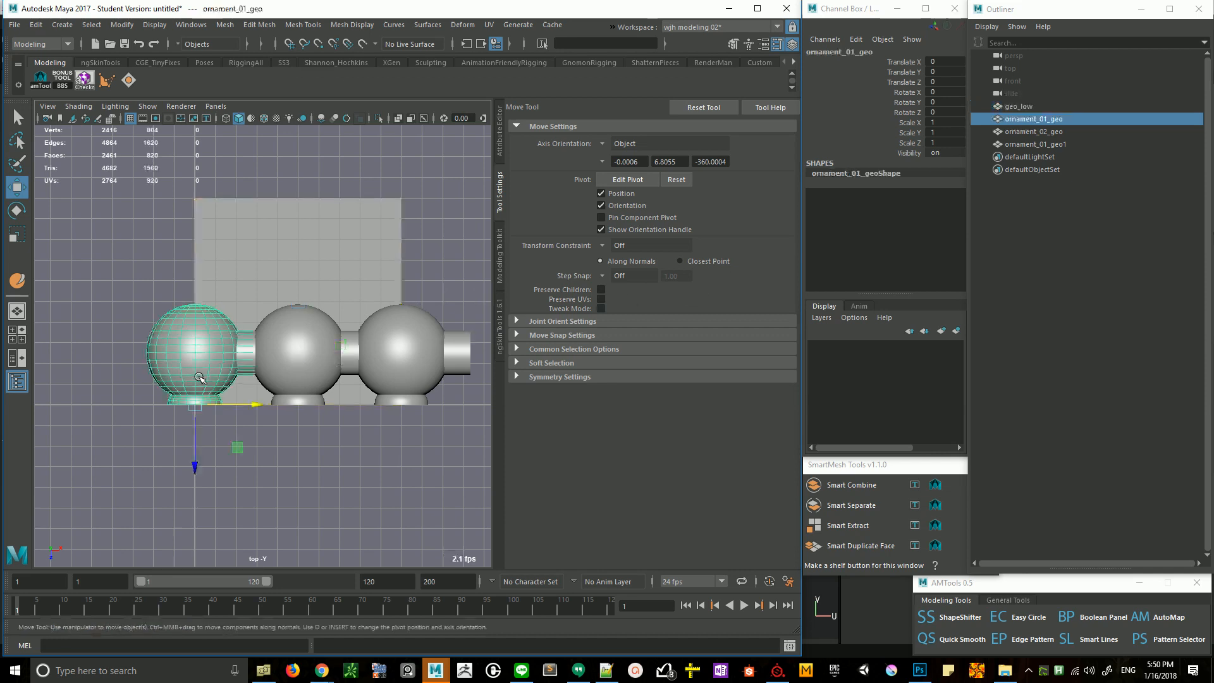
left_click(297, 345, "shift")
left_click(445, 350, "shift")
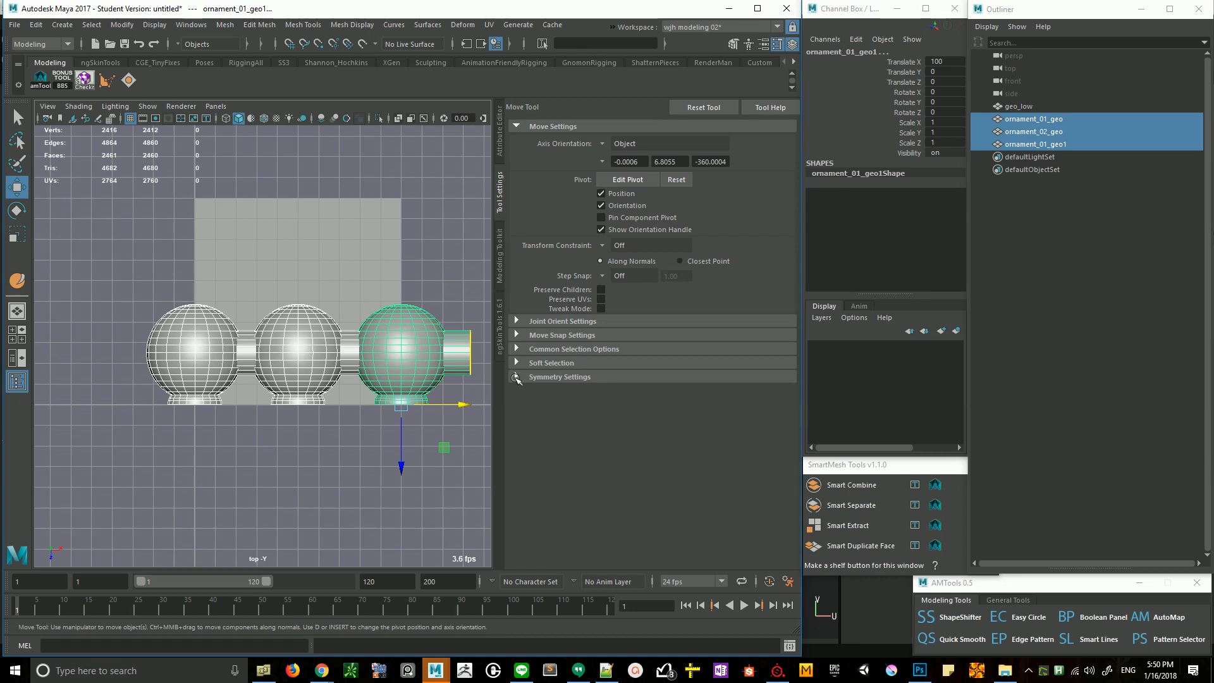
- Group the three ornament pieces together, leaving the low-poly plane out
left_click(1037, 128)
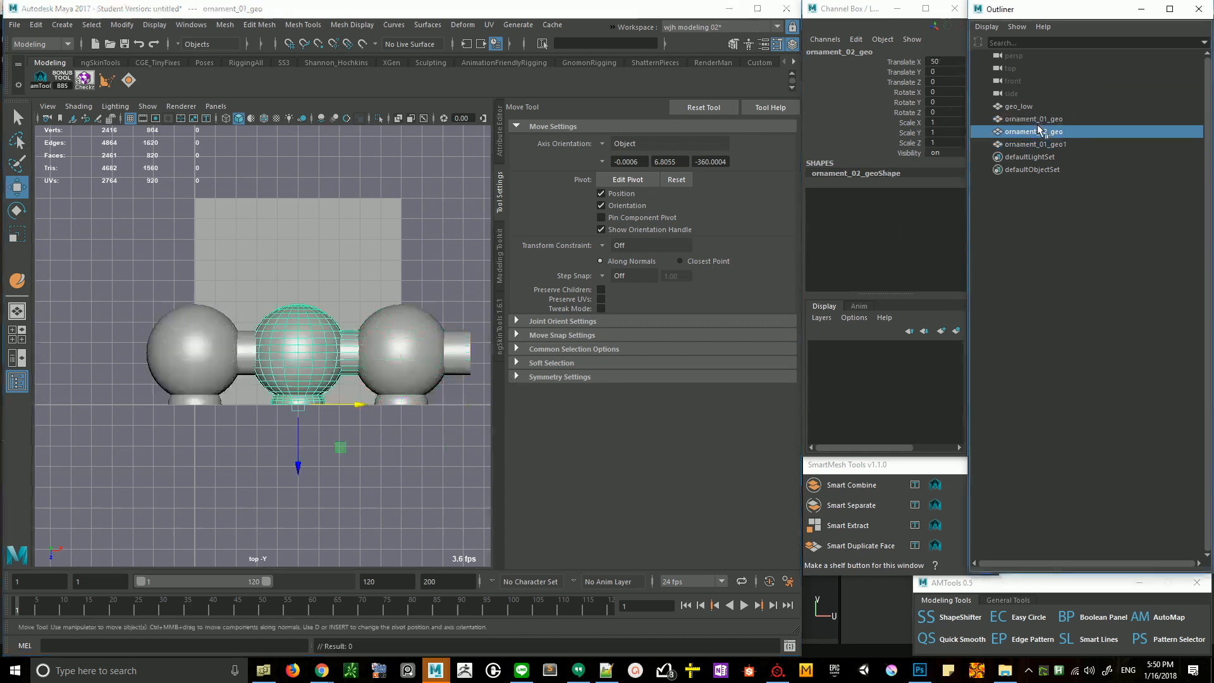
left_click(1046, 121)
left_click(1054, 143, "shift")
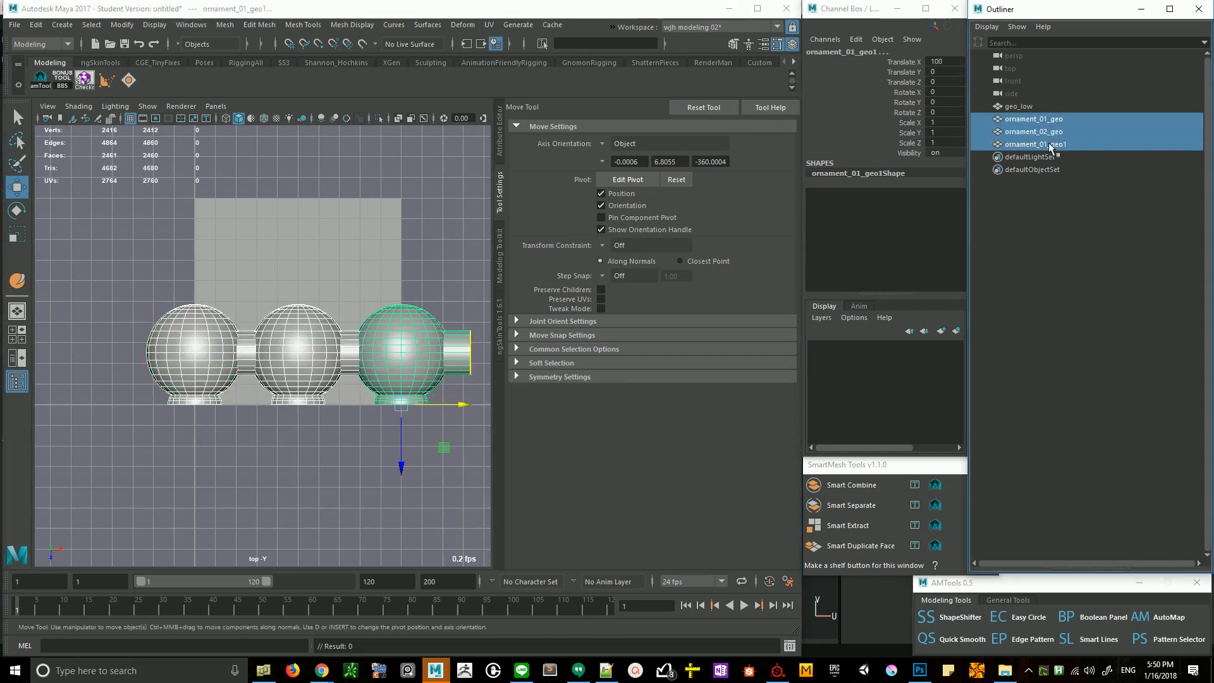
key("ctrl+g")
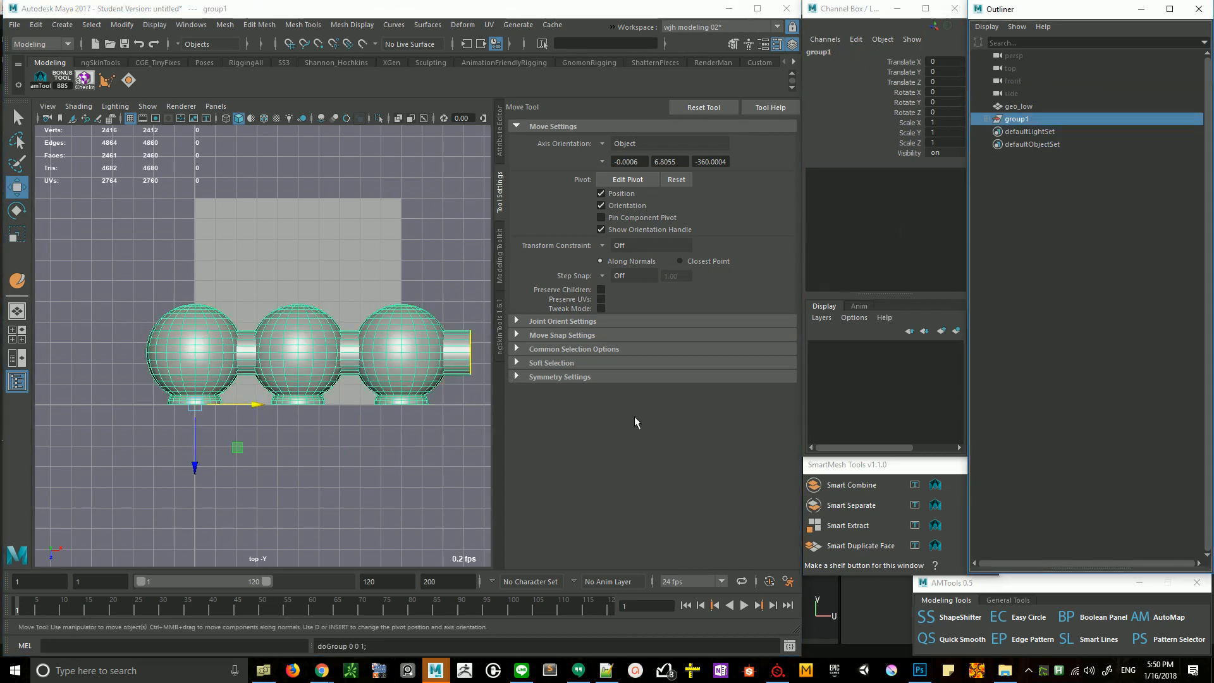
left_click(376, 231)
key("ctrl+z")
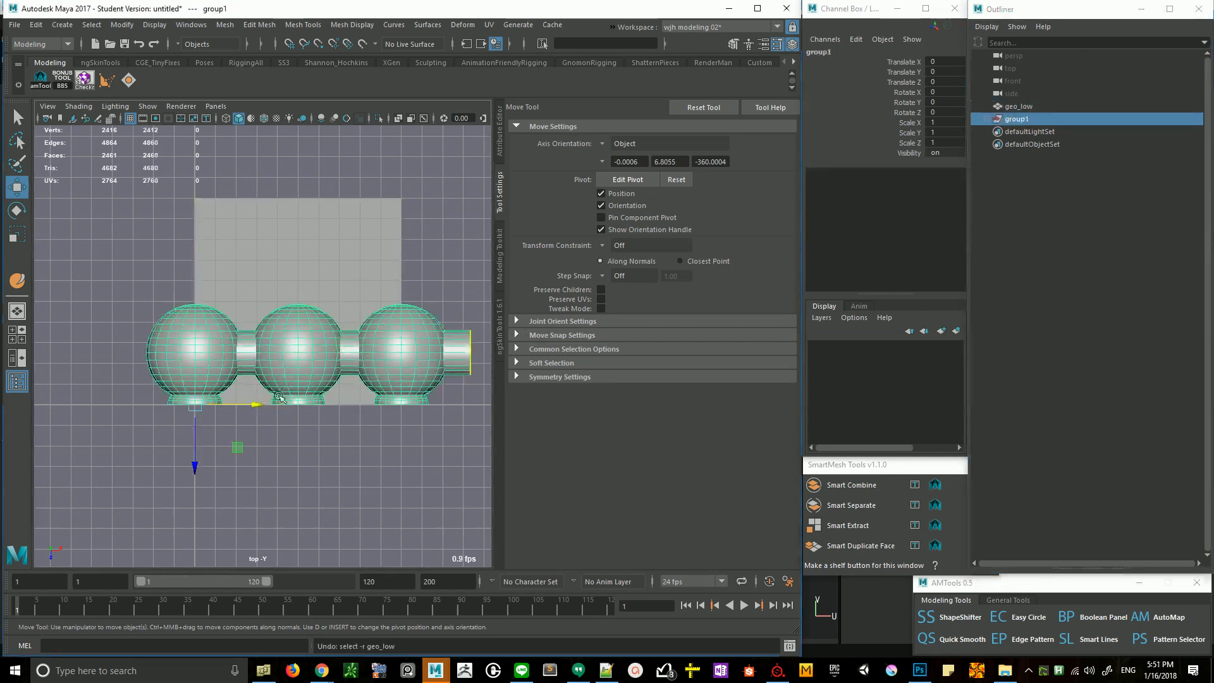
- Scale the ornament group uniformly to 0.5 on all axes
middle_click_drag(287, 392, 314, 341, "alt")
key("r")
left_click_drag(222, 354, 162, 374)
left_click_drag(942, 122, 952, 145)
key("BackSpace")
type(".5")
key("Return")
- Duplicate the scaled ornament group and move the copy to Translate X 50
key("ctrl+d")
scroll(271, 390, "up", 1)
key("w")
left_click_drag(265, 380, 341, 390)
- Delete the overlapping ornament_01_geo from the duplicated group
left_click(986, 131)
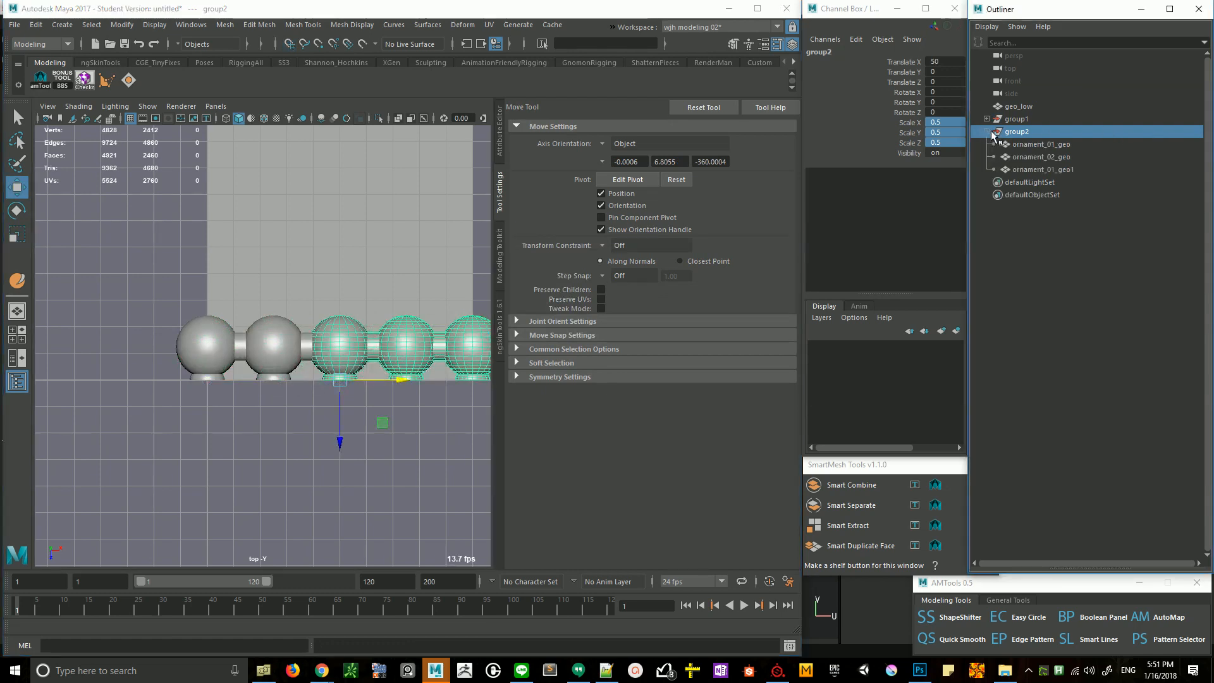
left_click(1040, 144)
key("Delete")
- Connect the opposite edges of the geo_low plane at their midpoints, dividing it into four equal quads
left_click(162, 248)
middle_click_drag(393, 260, 310, 330, "alt")
right_click_drag(310, 330, 202, 342, "alt")
left_click(256, 264)
key("F10")
left_click_drag(254, 212, 246, 501)
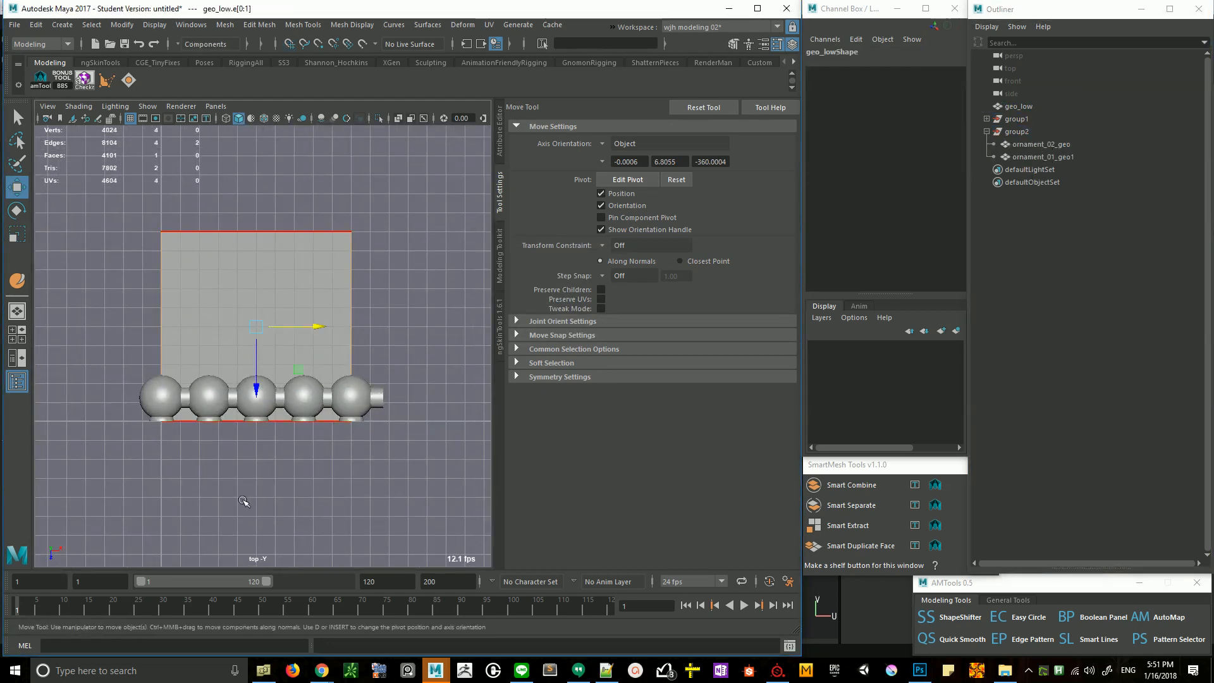
key("g")
left_click_drag(215, 309, 424, 315)
key("g")
key("ctrl+z")
left_click_drag(148, 332, 381, 330)
key("g")
key("F11")
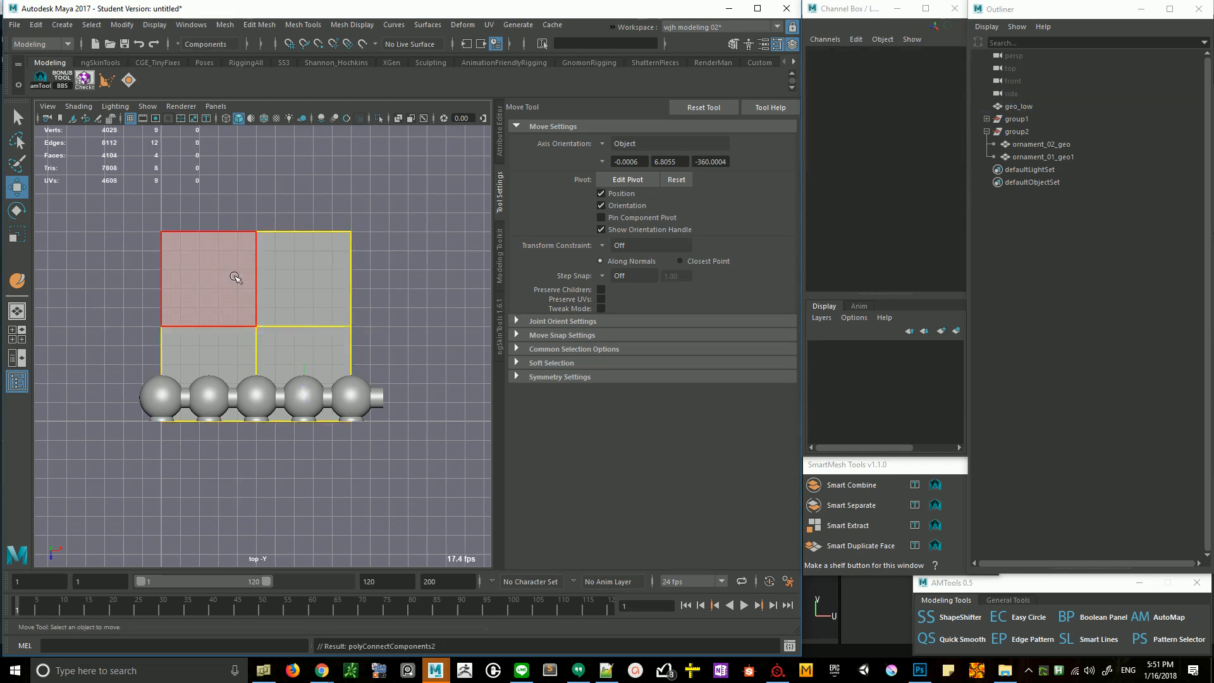
- Examine how the ornament spheres line up with the borders of a single quarter face of the plane
scroll(335, 275, "up", 2)
key("F8")
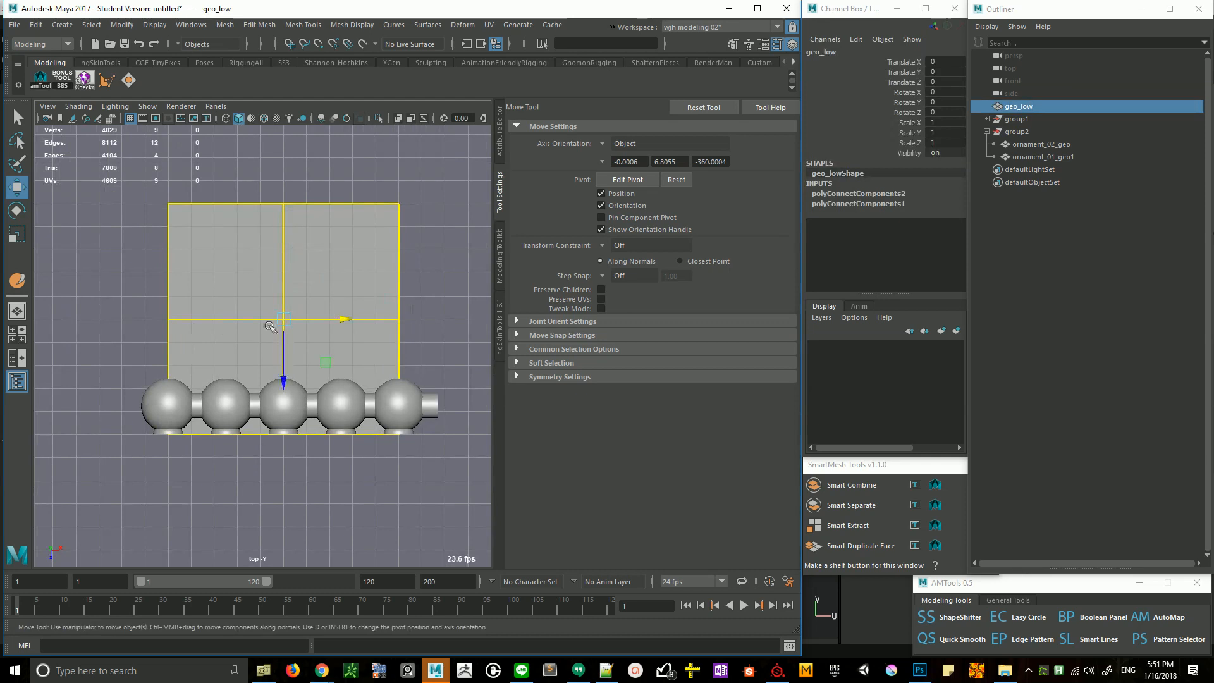
key("F8")
key("F8")
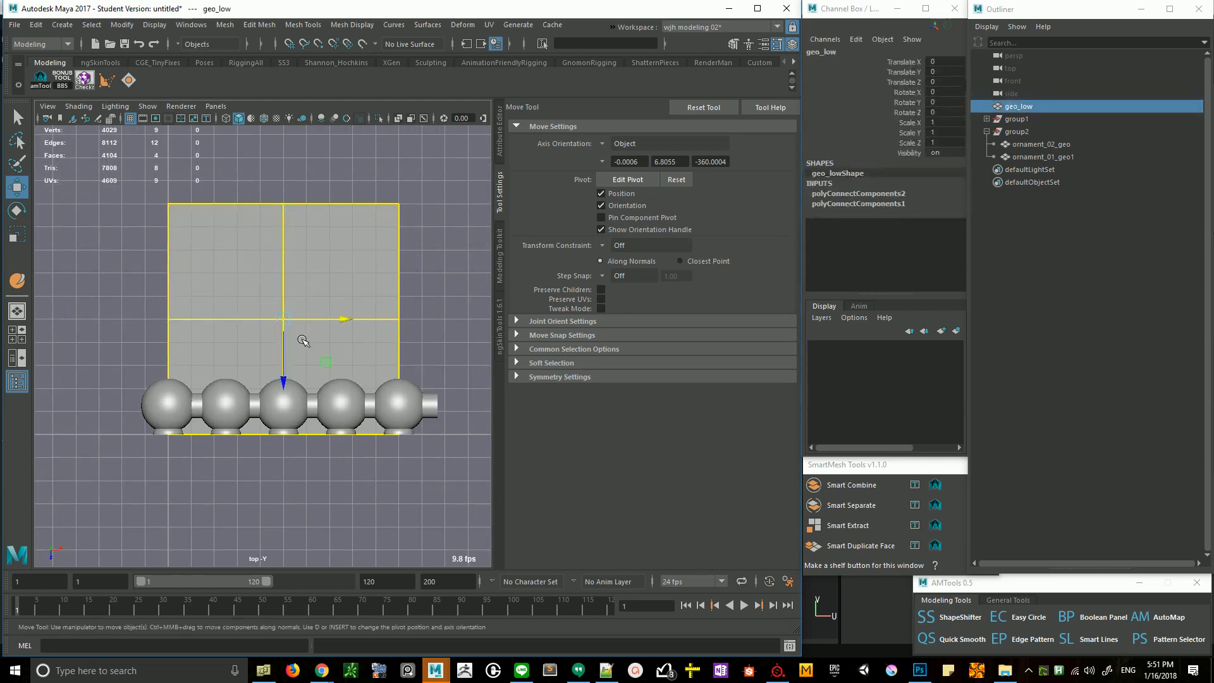
key("F8")
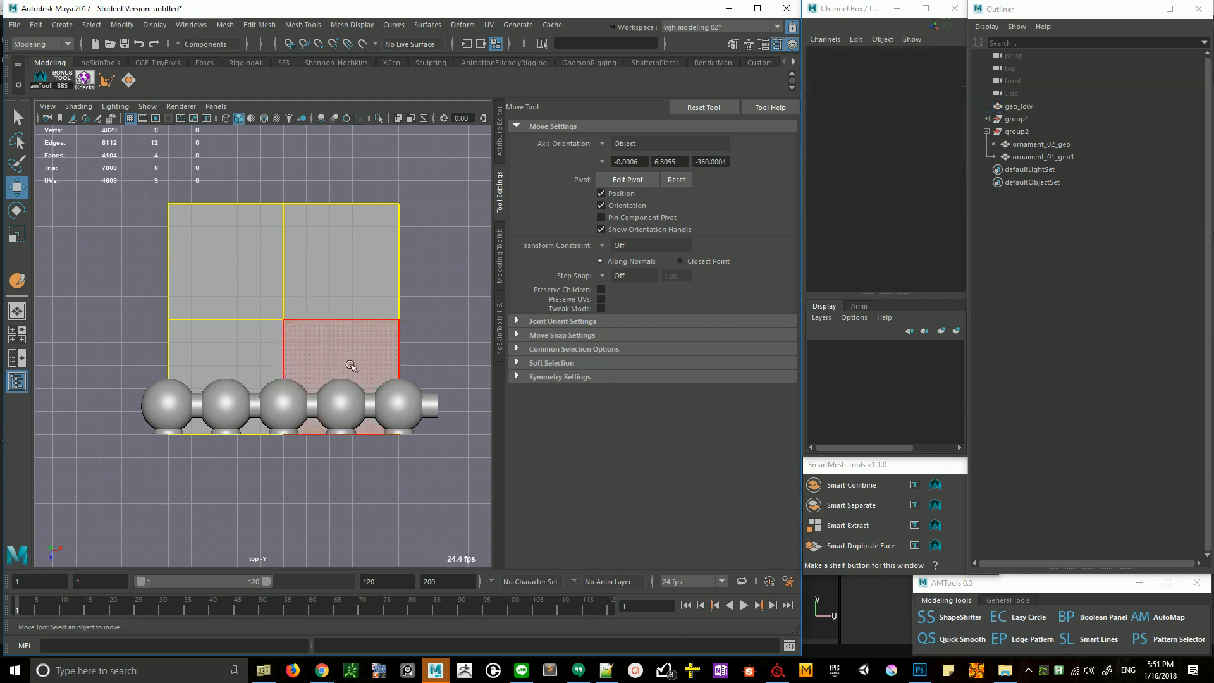
left_click(354, 364)
scroll(392, 398, "up", 6)
middle_click_drag(304, 350, 375, 358, "alt")
right_click_drag(375, 358, 228, 355, "alt")
middle_click_drag(228, 355, 317, 379, "alt")
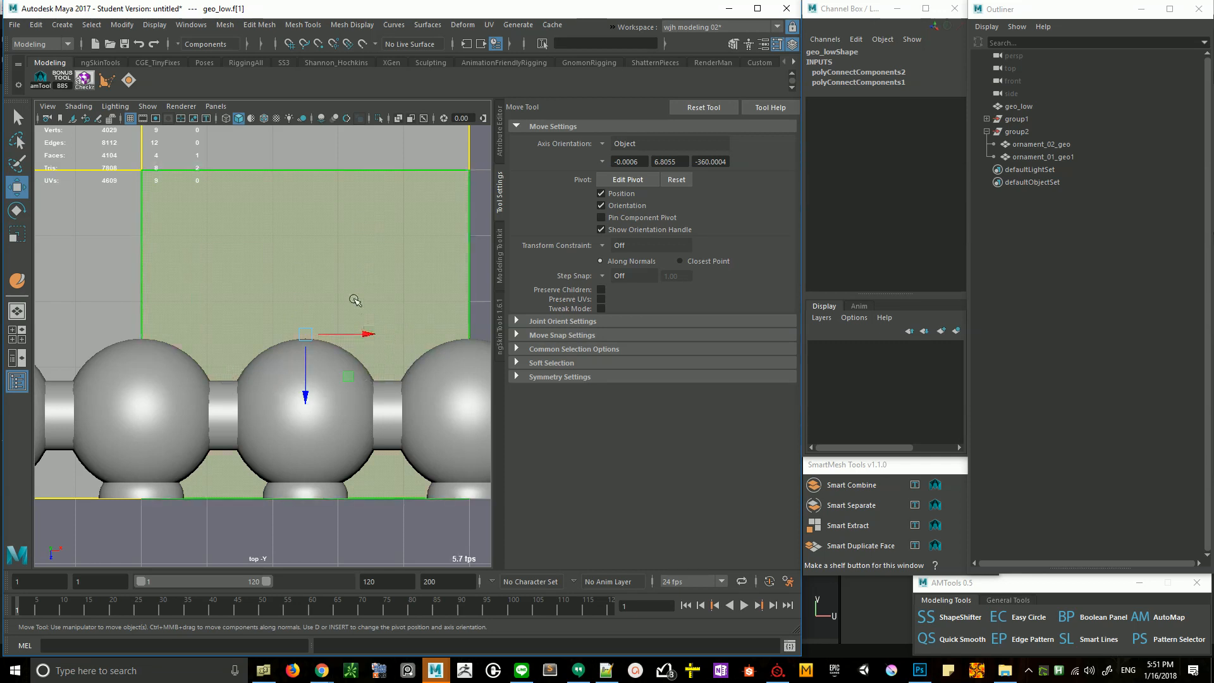
scroll(298, 271, "down", 5)
scroll(243, 274, "down", 2)
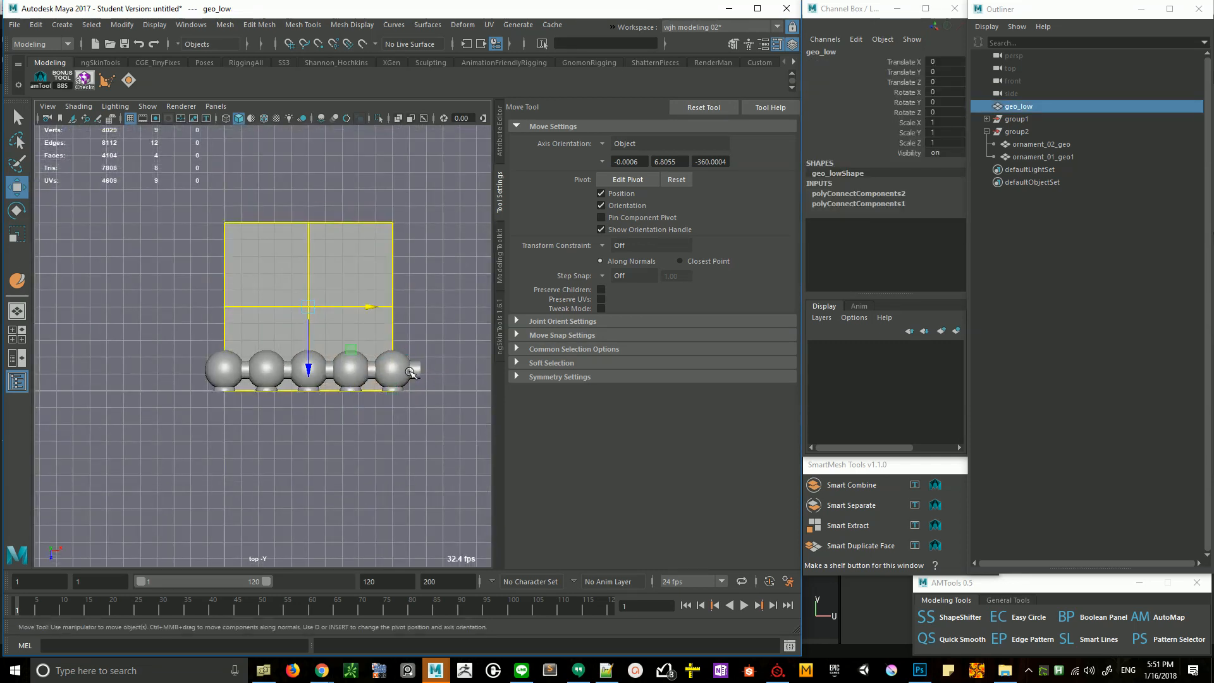
- Select all five ornament pieces in both groups and smooth their meshes
left_click(1098, 156)
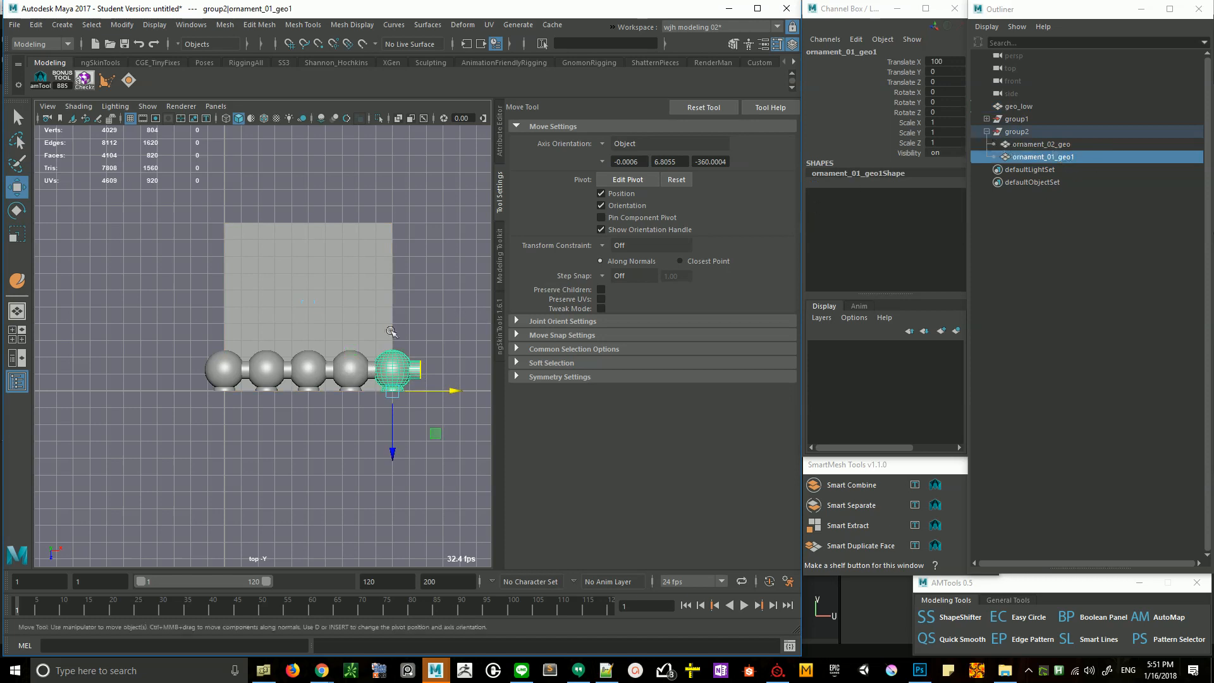
scroll(294, 348, "up", 4)
key("q")
left_click(179, 381)
left_click_drag(179, 381, 500, 400)
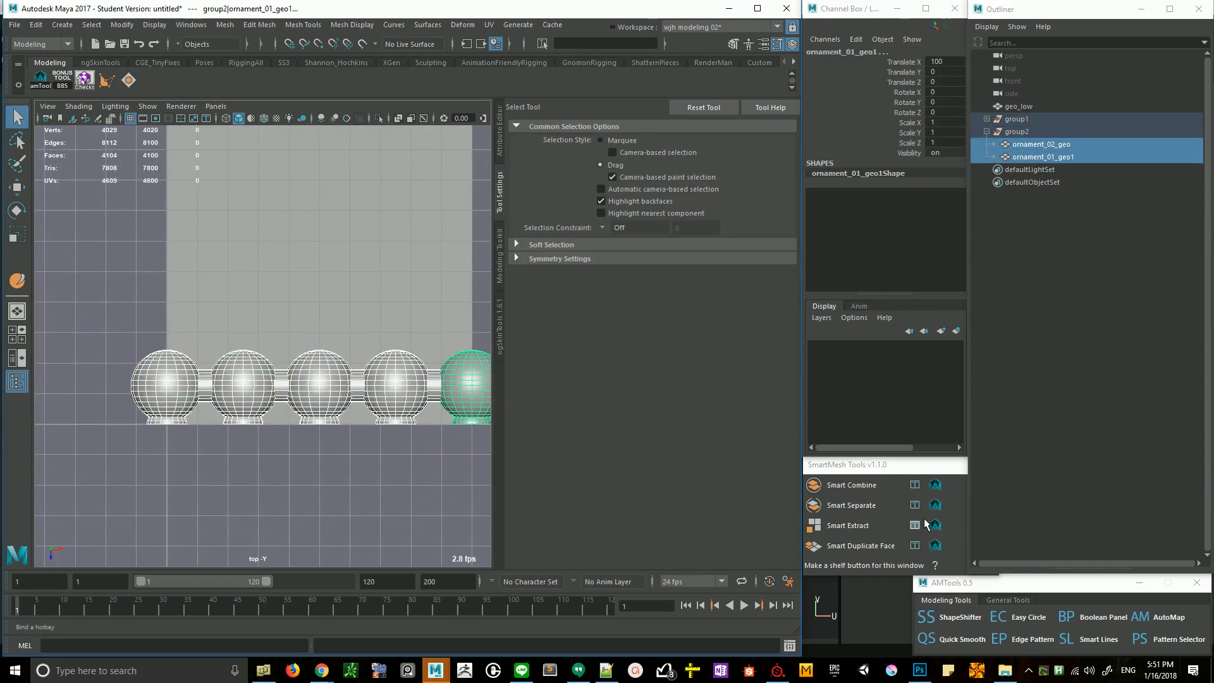
left_click(200, 391)
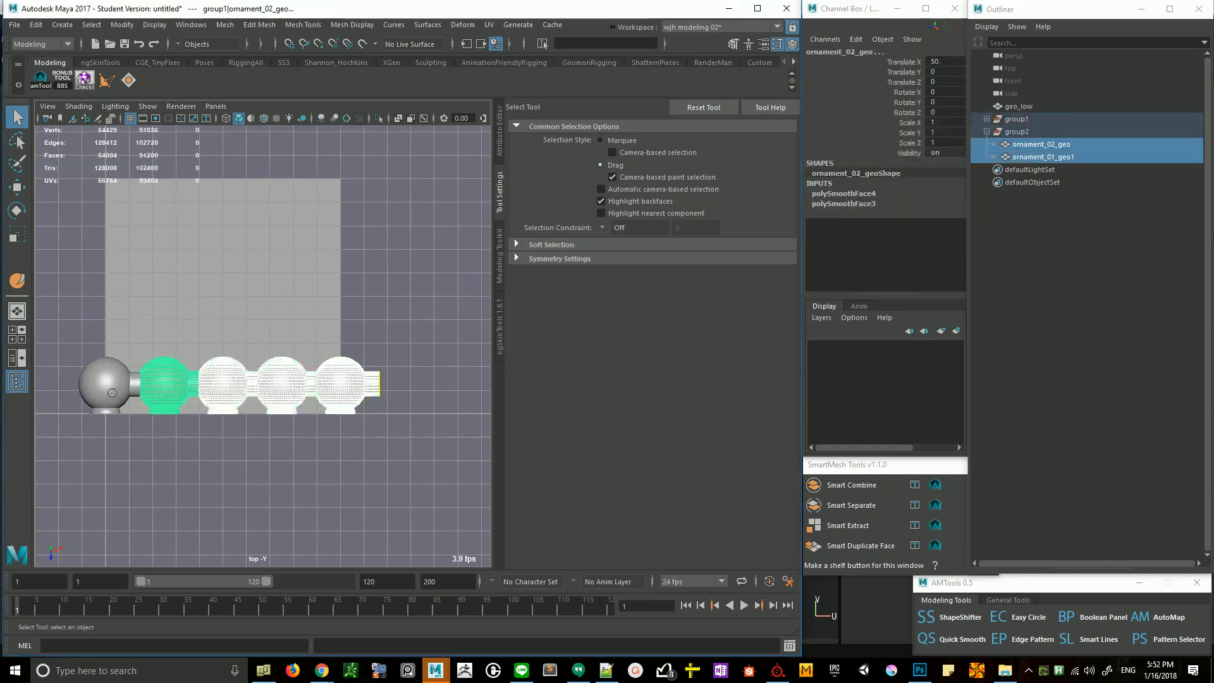
- Export the selected ornament pieces to the _templateSubstancePainter folder as highPolyGeometry.fbx, replacing the existing file
left_click(14, 25)
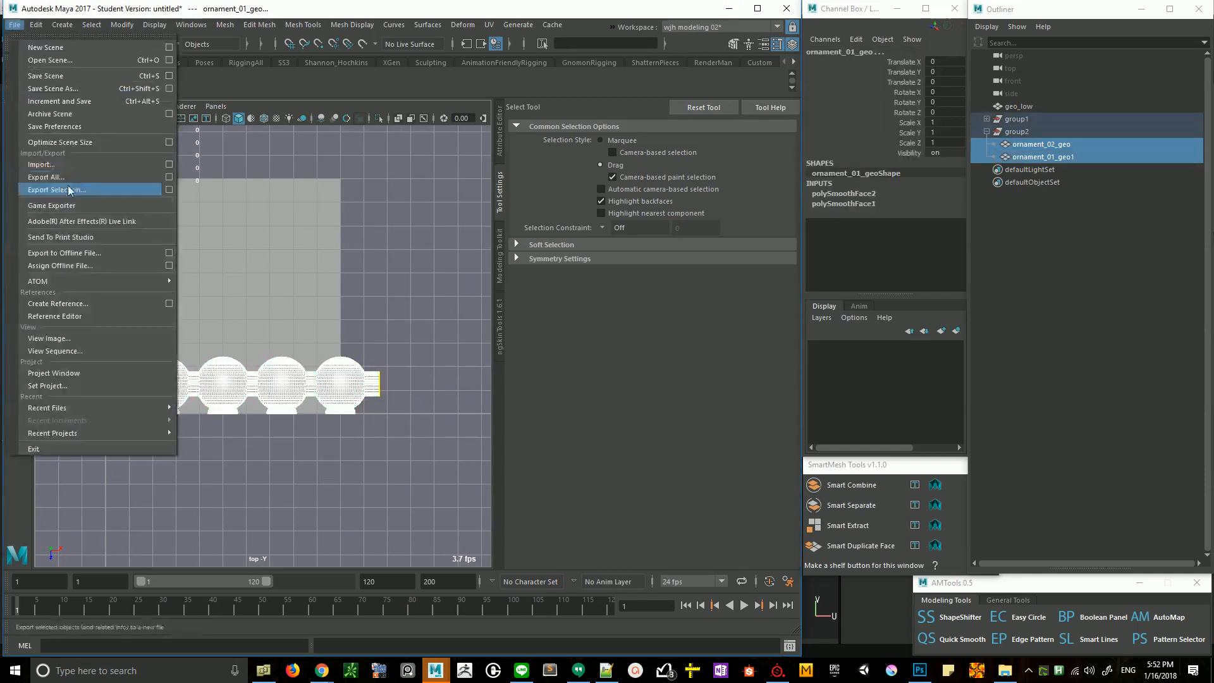
left_click(64, 193)
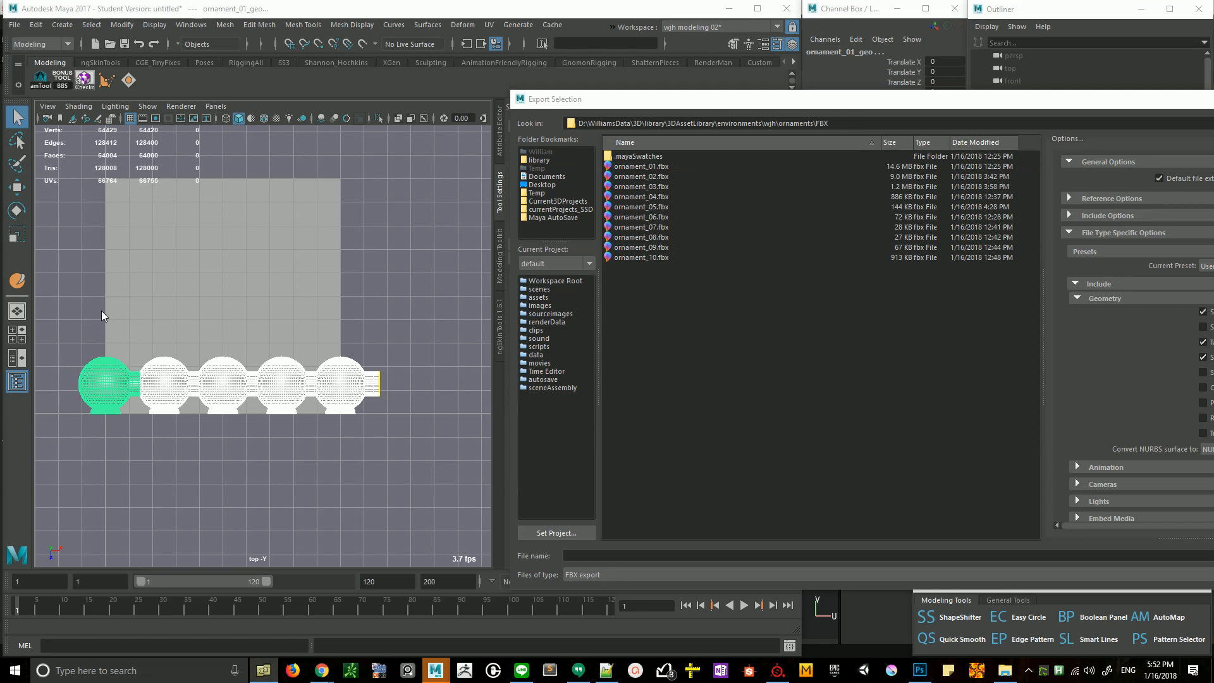
left_click(892, 125)
key("ctrl+a")
type("D:\\WilliamsData\\3D\\library\\3DAssetLibrary\\environments\\wjh\\_templateSubstancePainter")
key("Return")
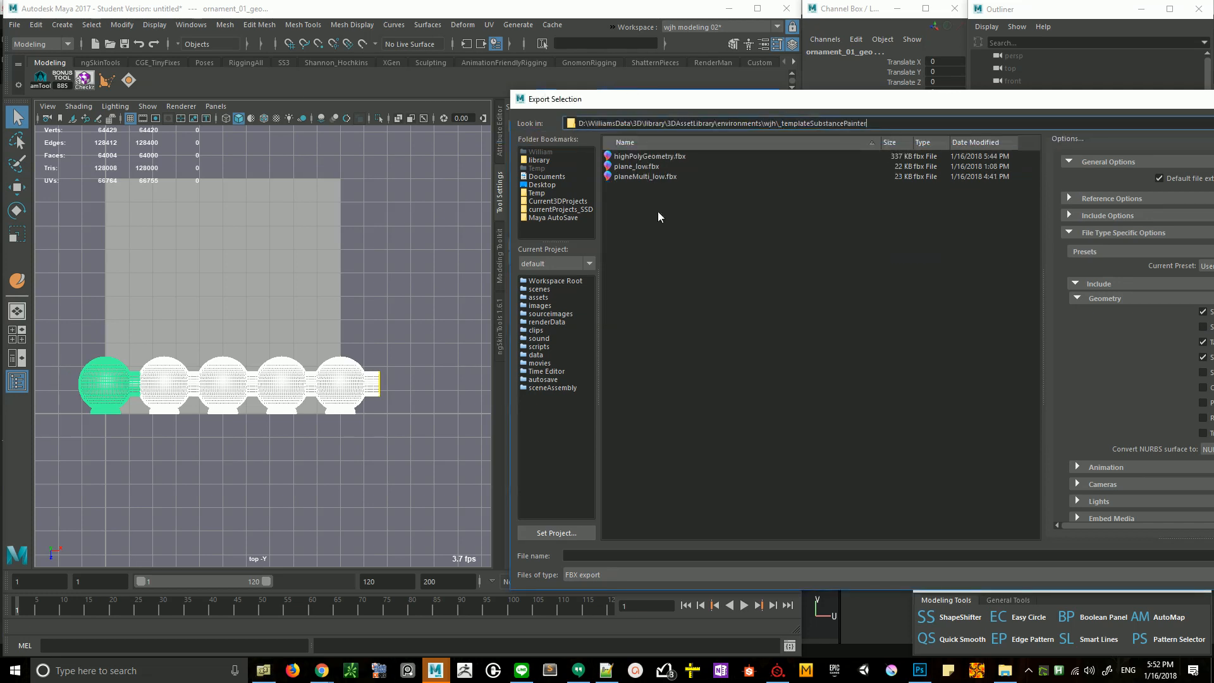
double_click(647, 156)
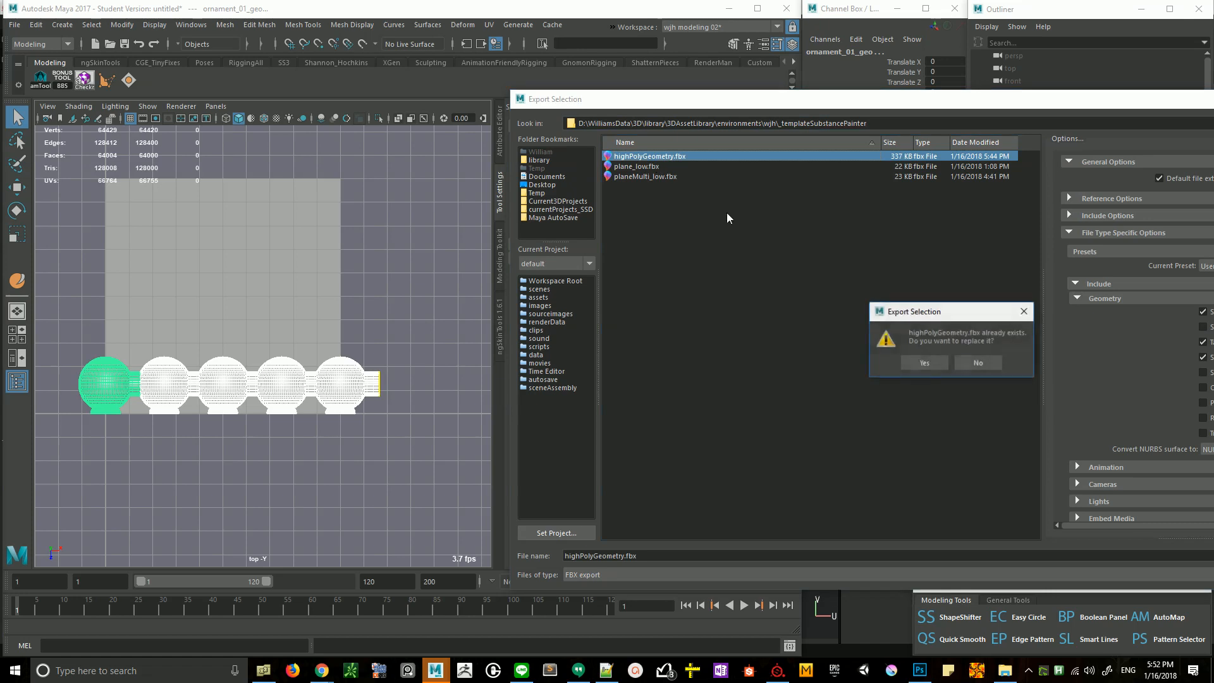
left_click(910, 362)
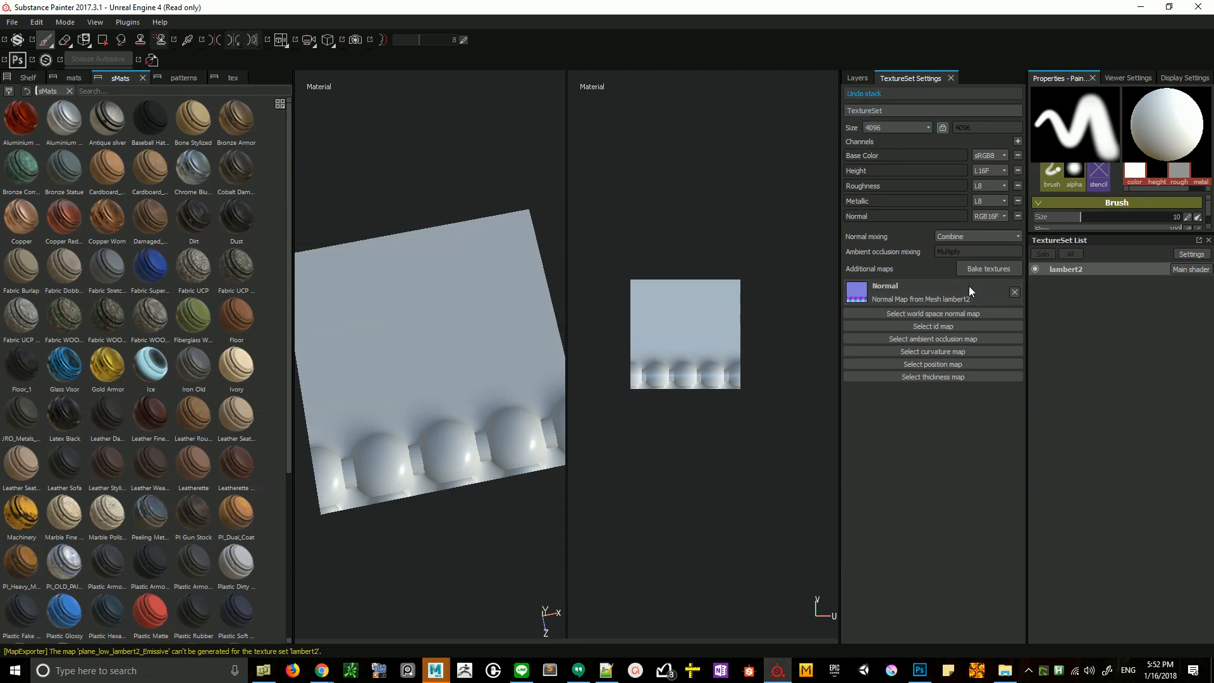
- Switch to Substance Painter and rebake only the normal map of lambert2 at 4096, using highPolyGeometry.fbx as the high-definition mesh
left_click(984, 269)
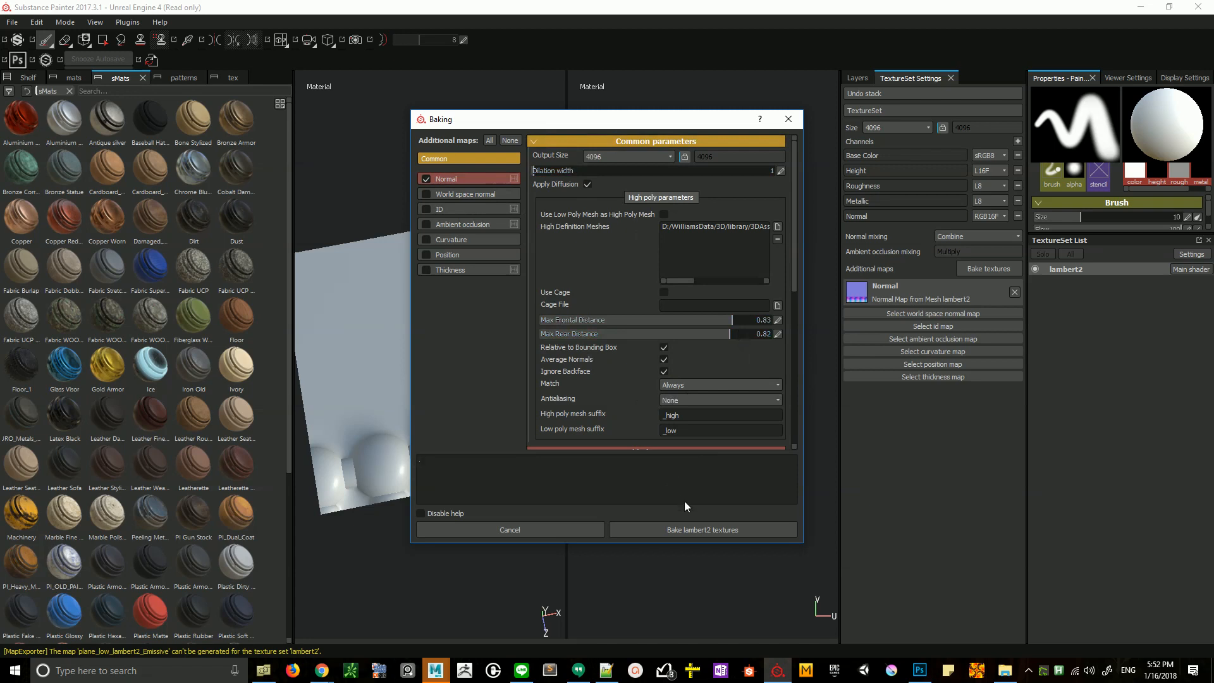
left_click_drag(679, 280, 752, 280)
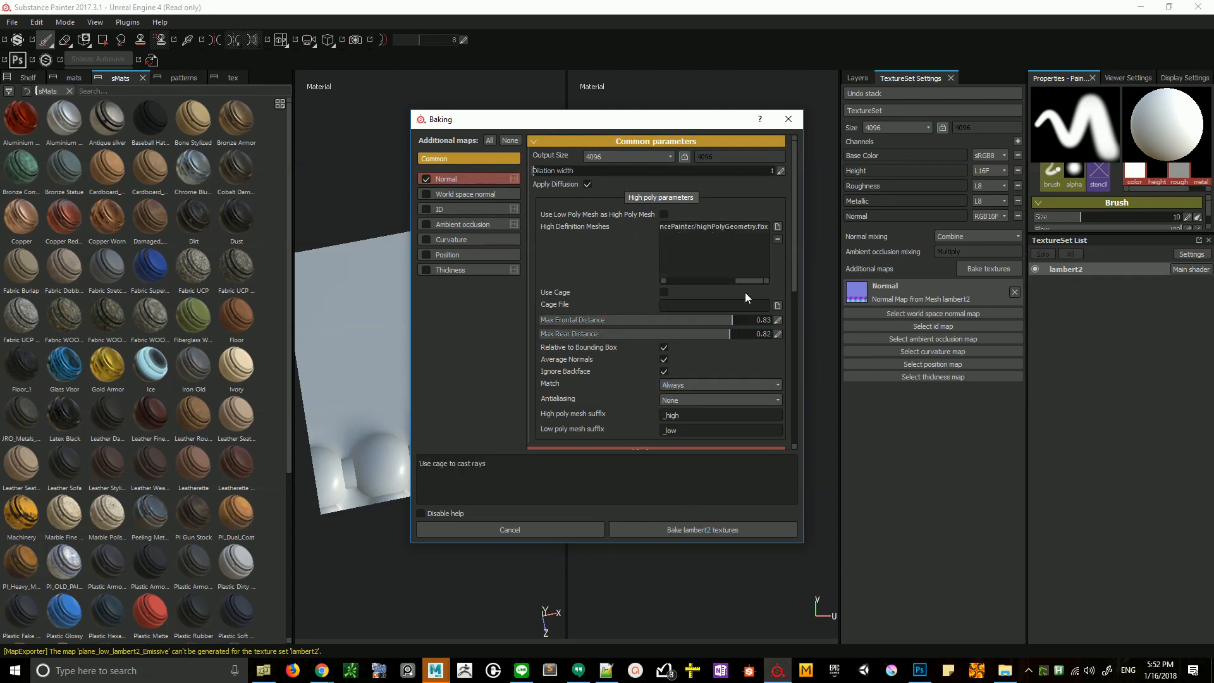
left_click(730, 534)
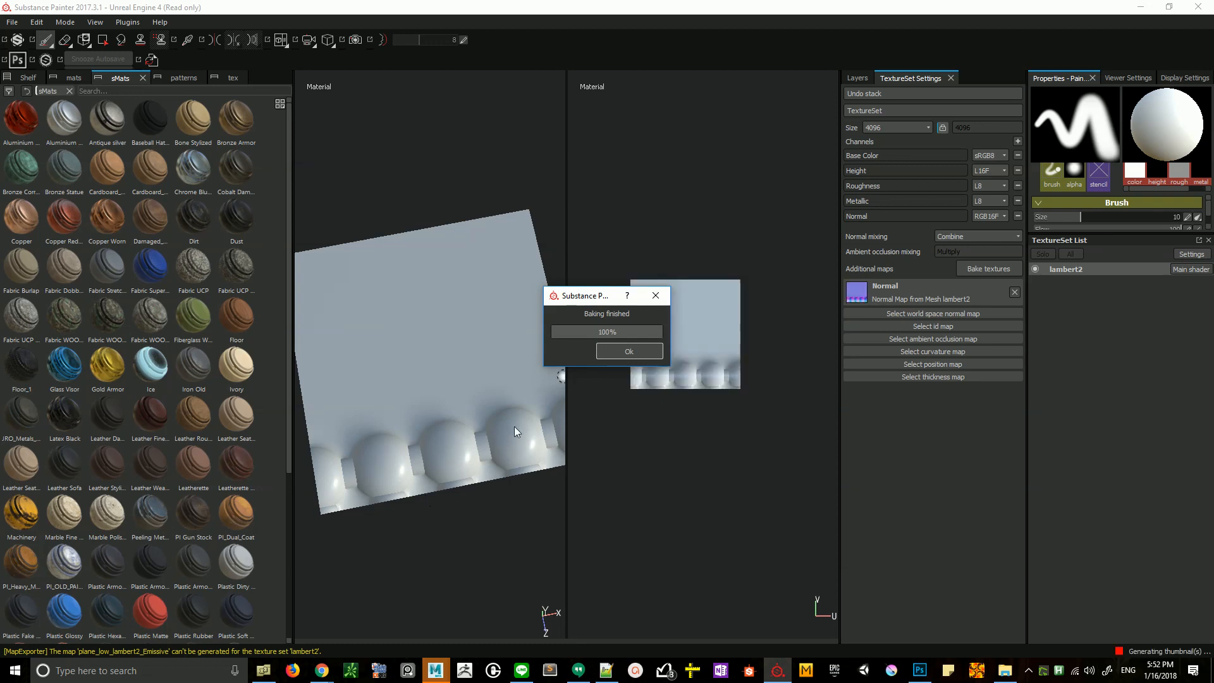
key("Return")
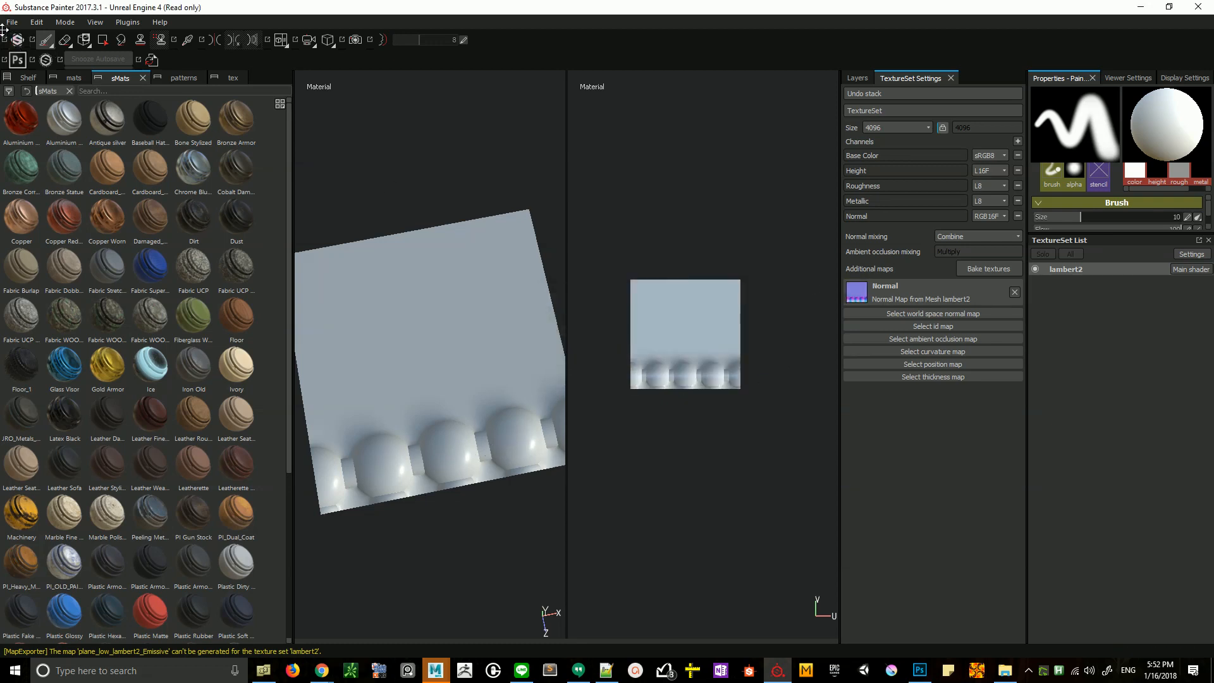
- Export the lambert2 textures as 8-bit PNG at 4096x4096 with the Unreal Engine 4 (Packed) configuration
left_click(13, 22)
left_click(25, 217)
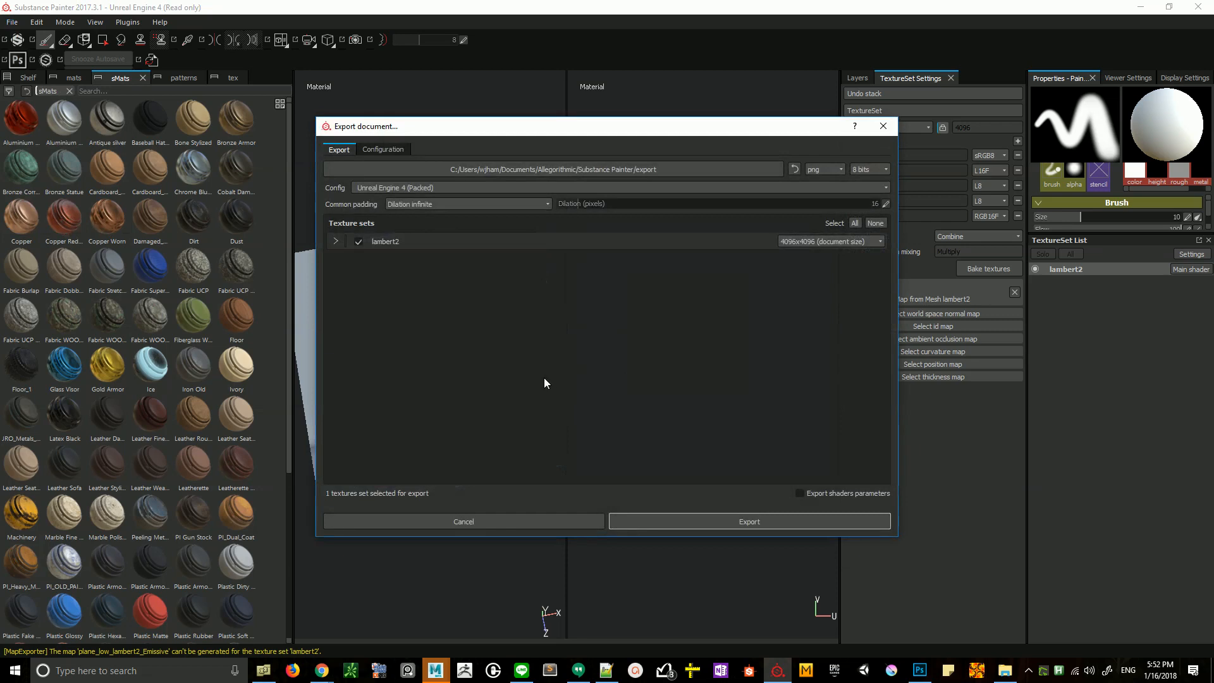
left_click(751, 523)
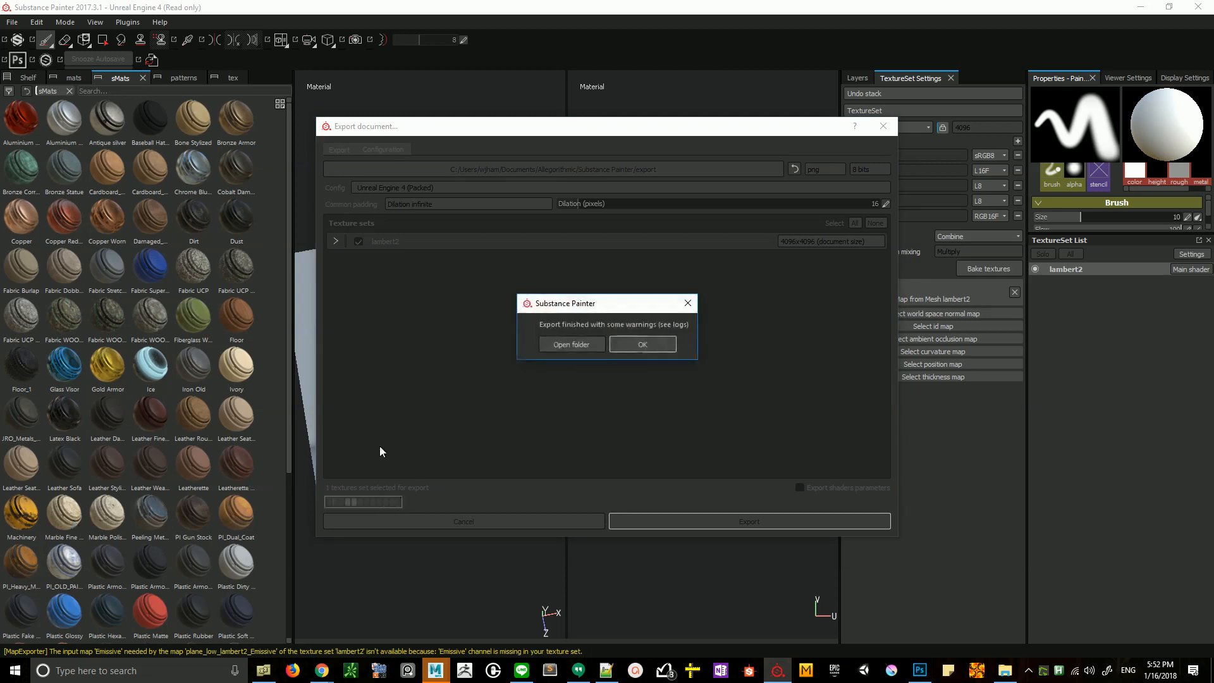
left_click(642, 344)
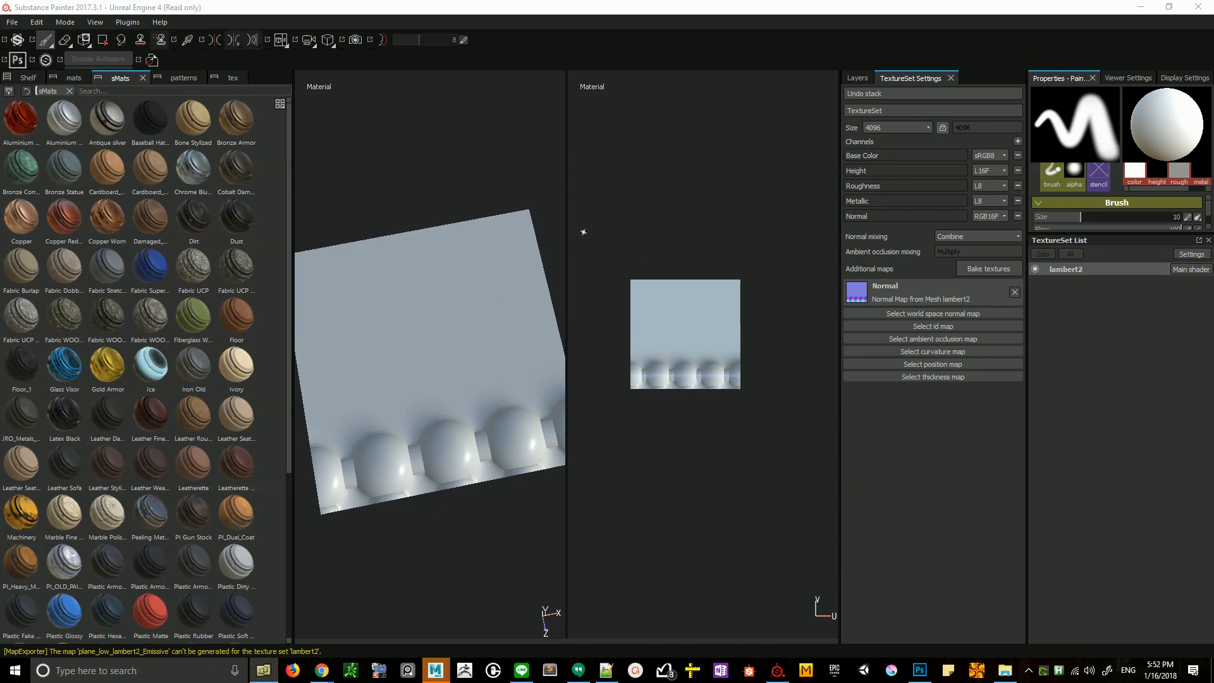
- Export the lambert2 texture set again with the Additional maps configuration, which includes the lambert2_normal_base map
left_click(12, 22)
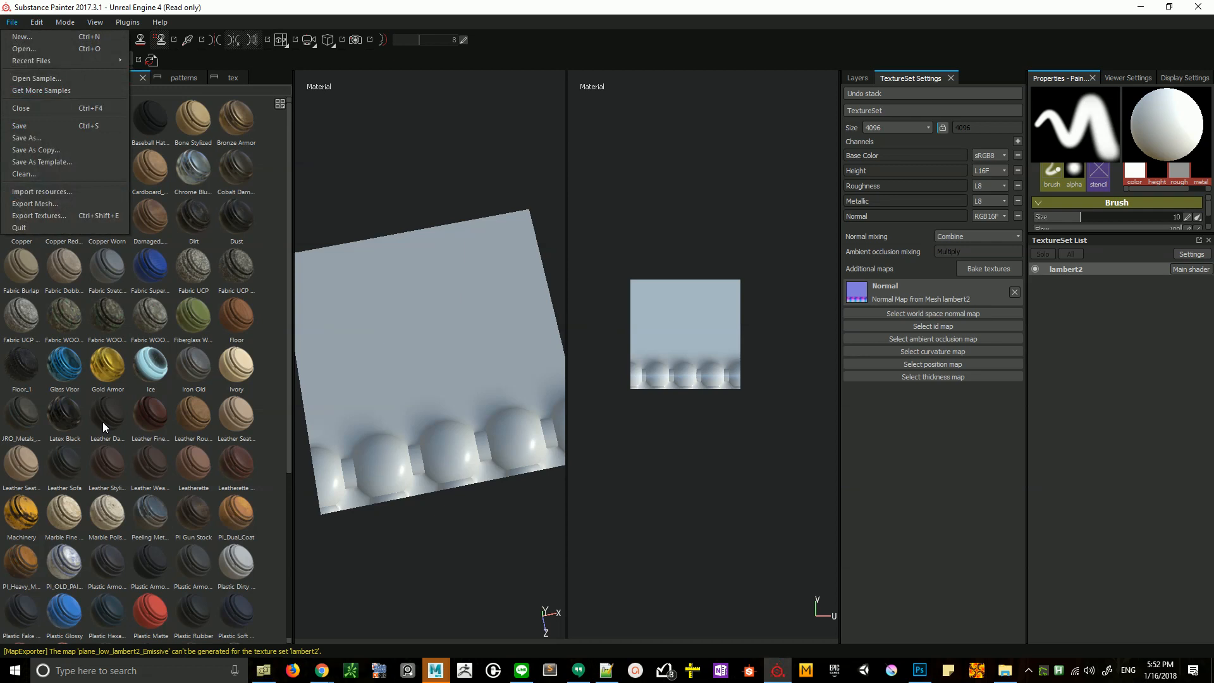
left_click(51, 215)
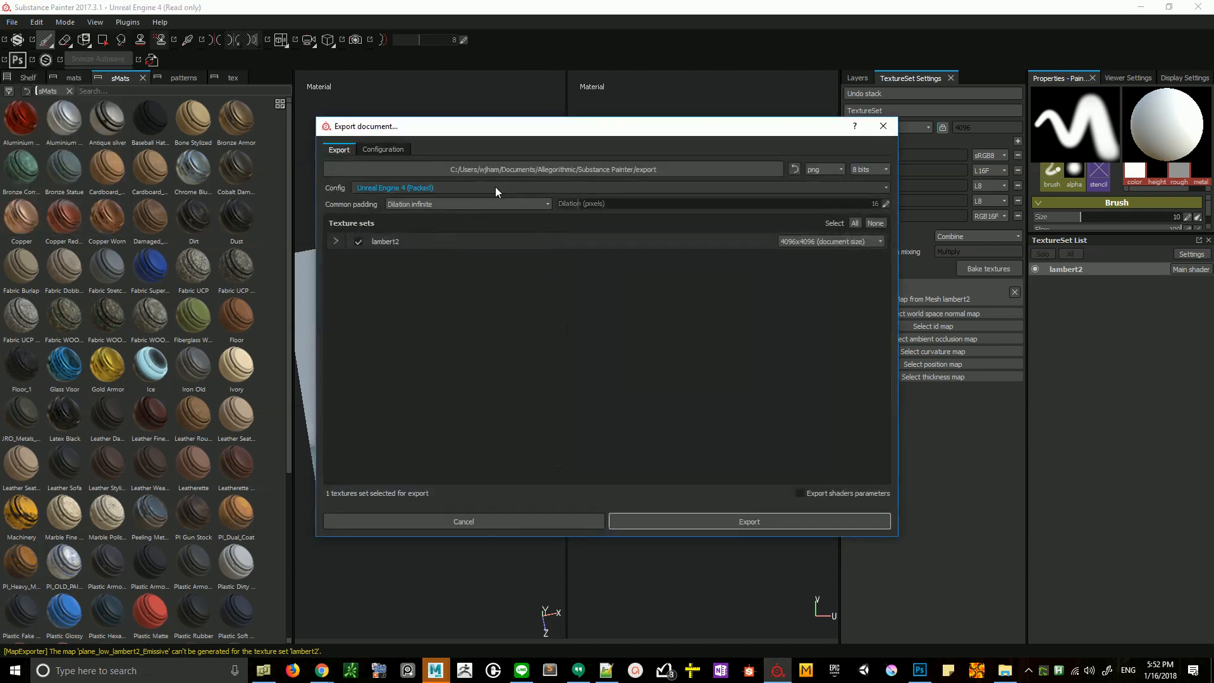
left_click(392, 188)
scroll(380, 218, "up", 8)
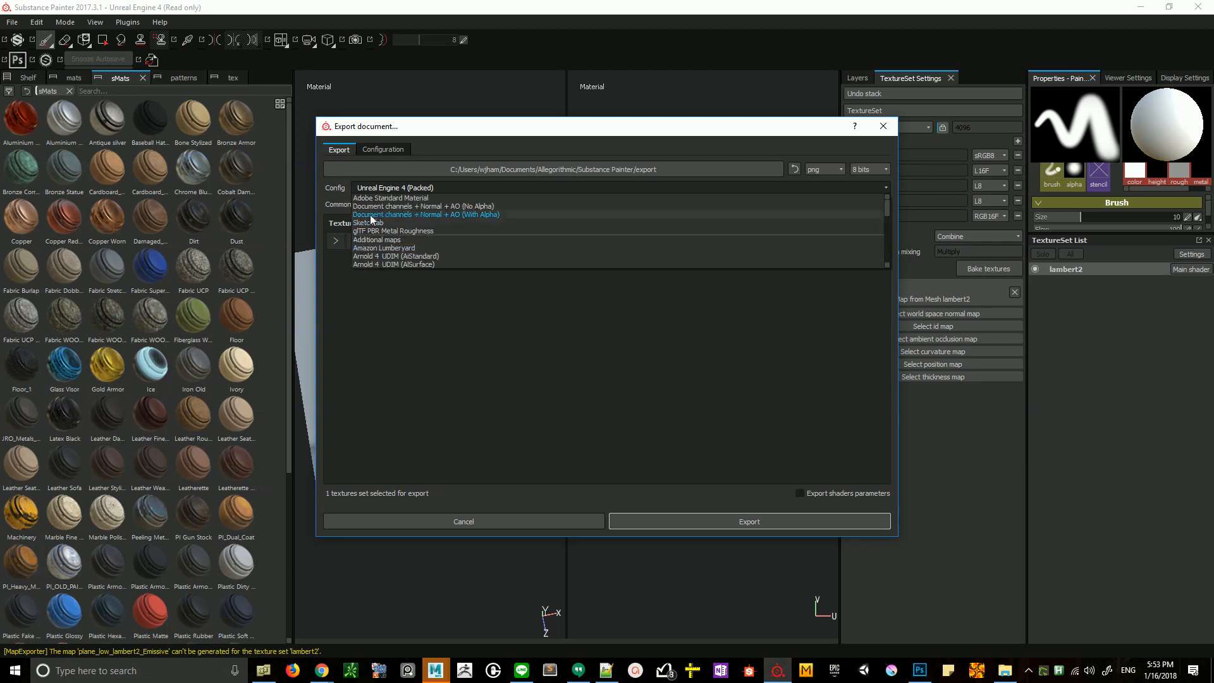
scroll(388, 214, "down", 3)
scroll(388, 214, "up", 2)
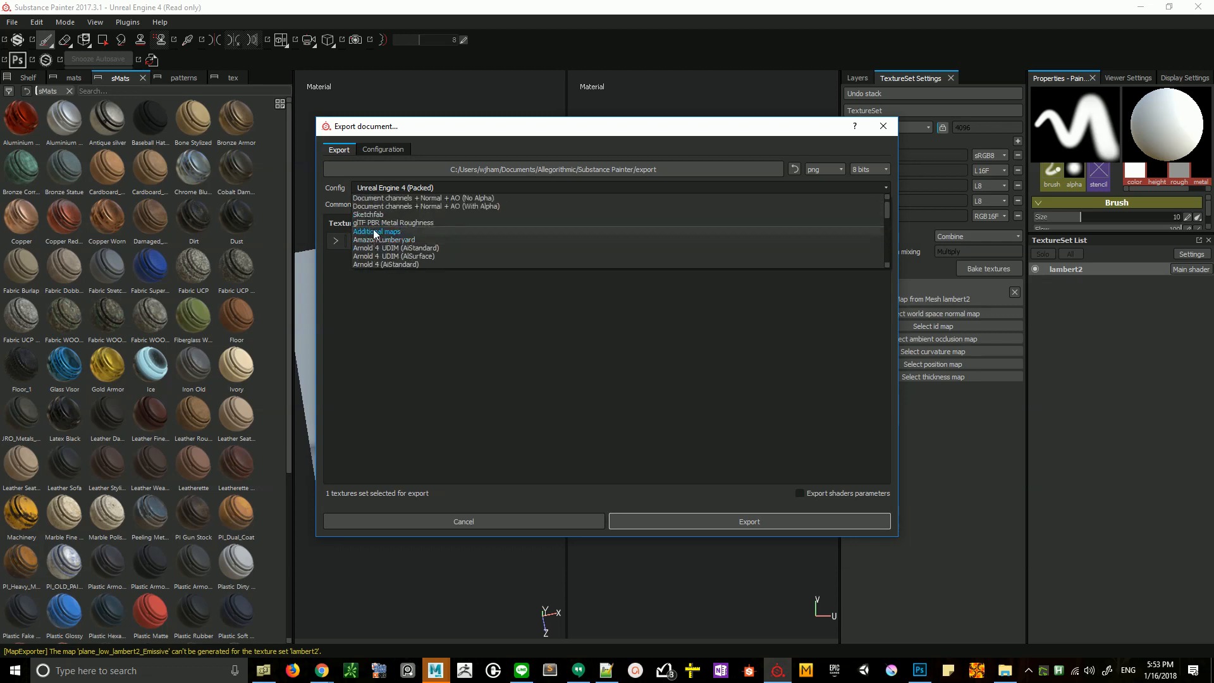
left_click(377, 231)
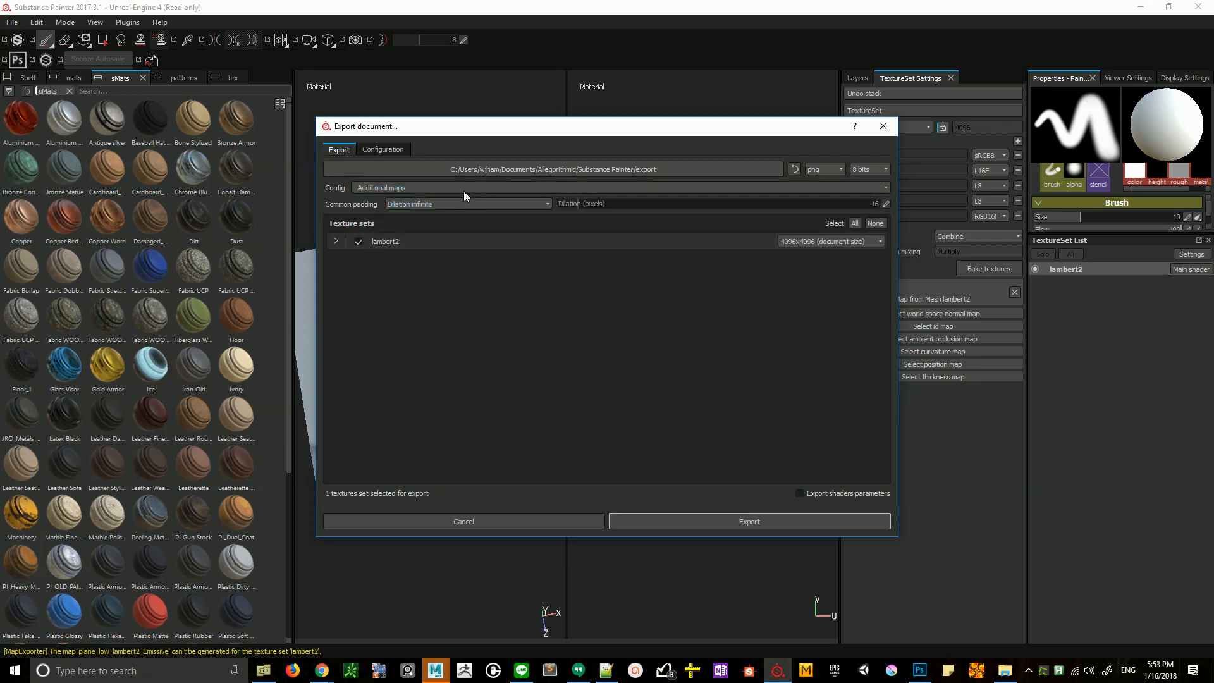
left_click(336, 241)
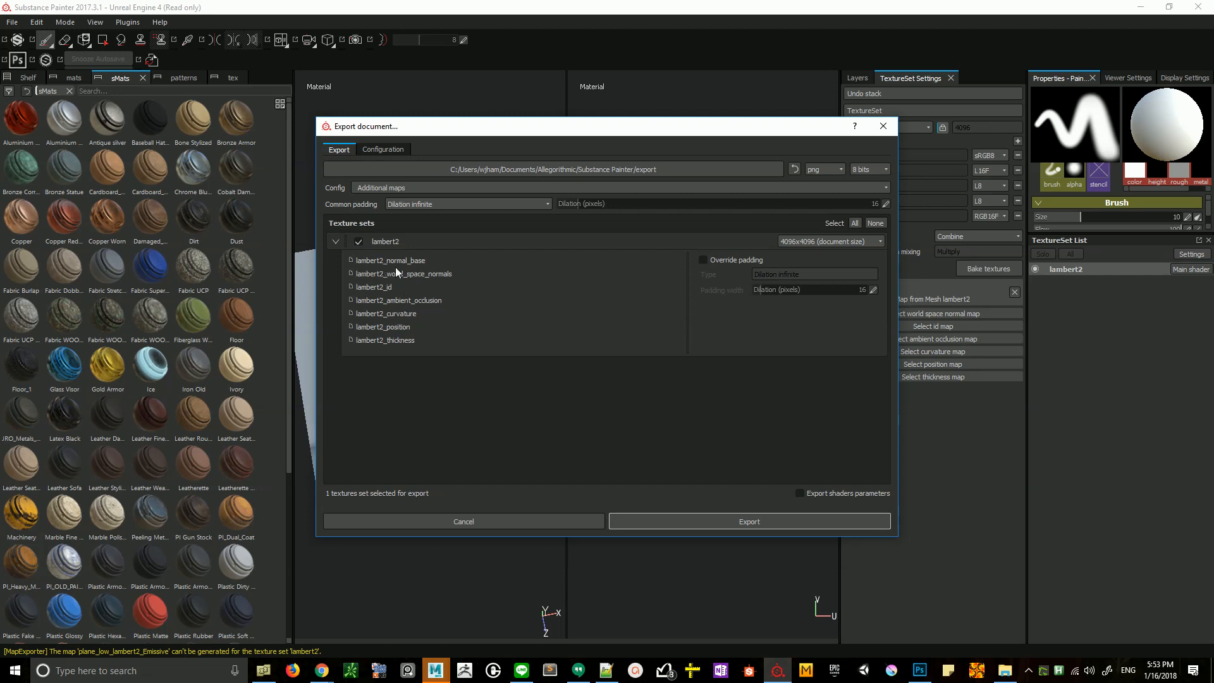
left_click(730, 523)
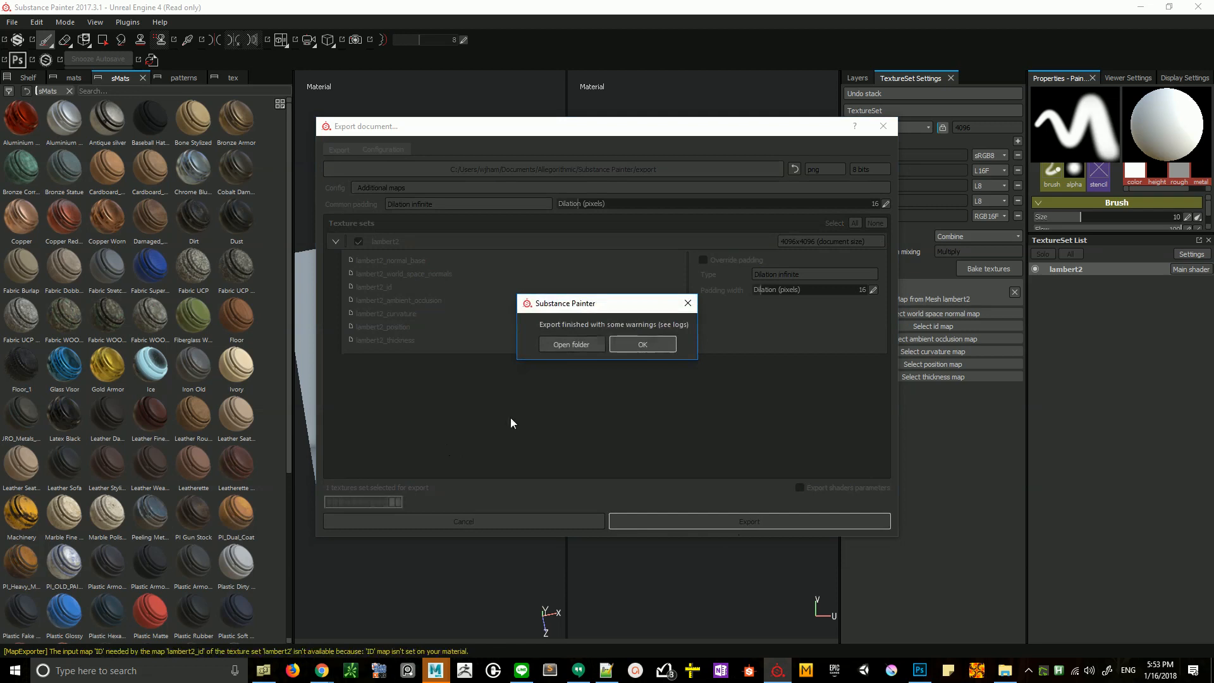
left_click(642, 345)
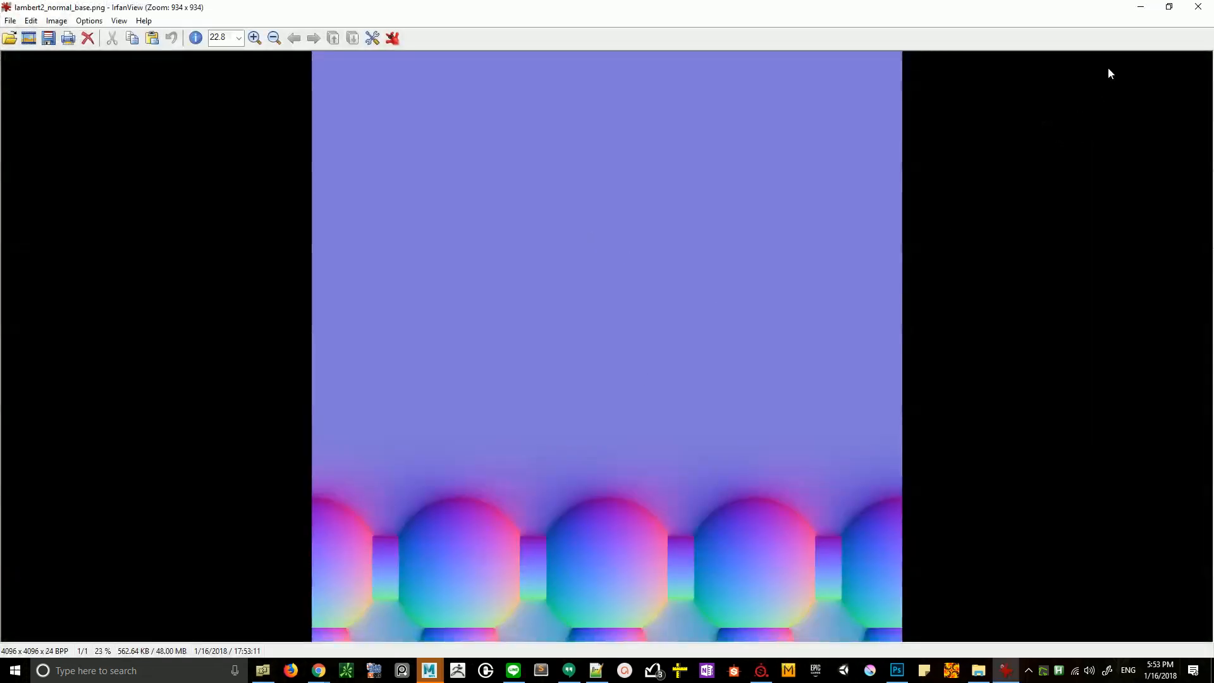
- Close the image viewer and examine how lambert2_normal_base.png repeats at 10% zoom in AMP Tile Viewer
left_click(1198, 7)
left_click(976, 670)
left_click_drag(82, 389, 459, 359)
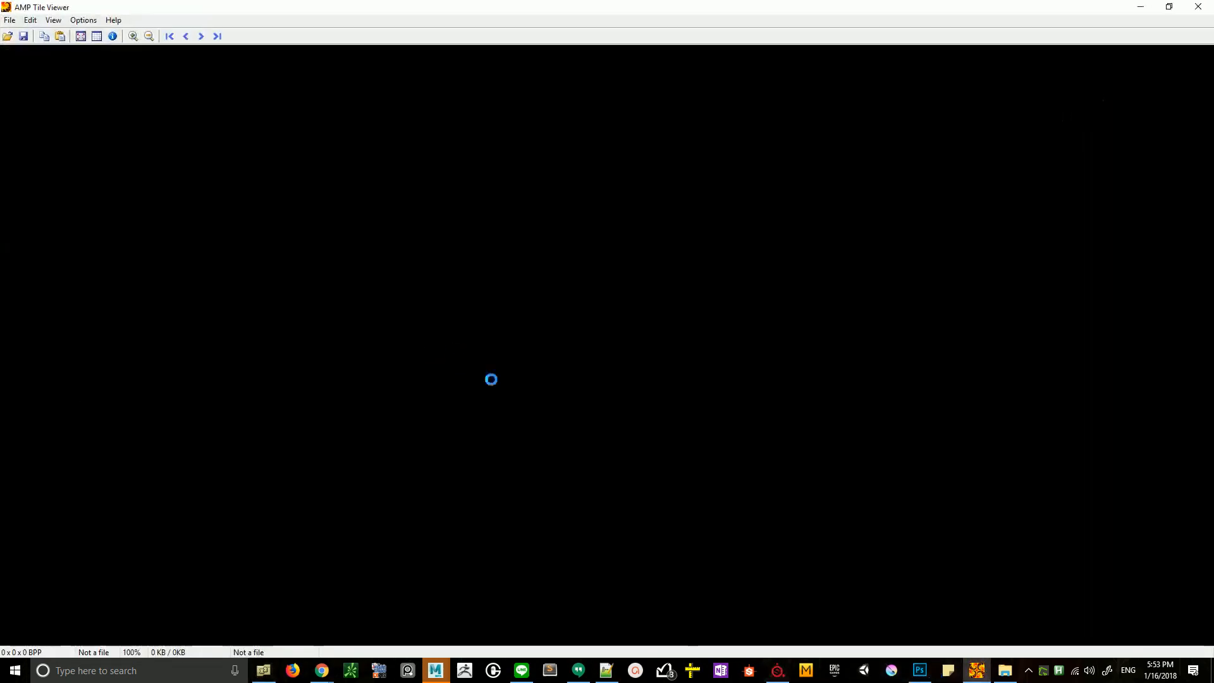
left_click(150, 37)
left_click(150, 36)
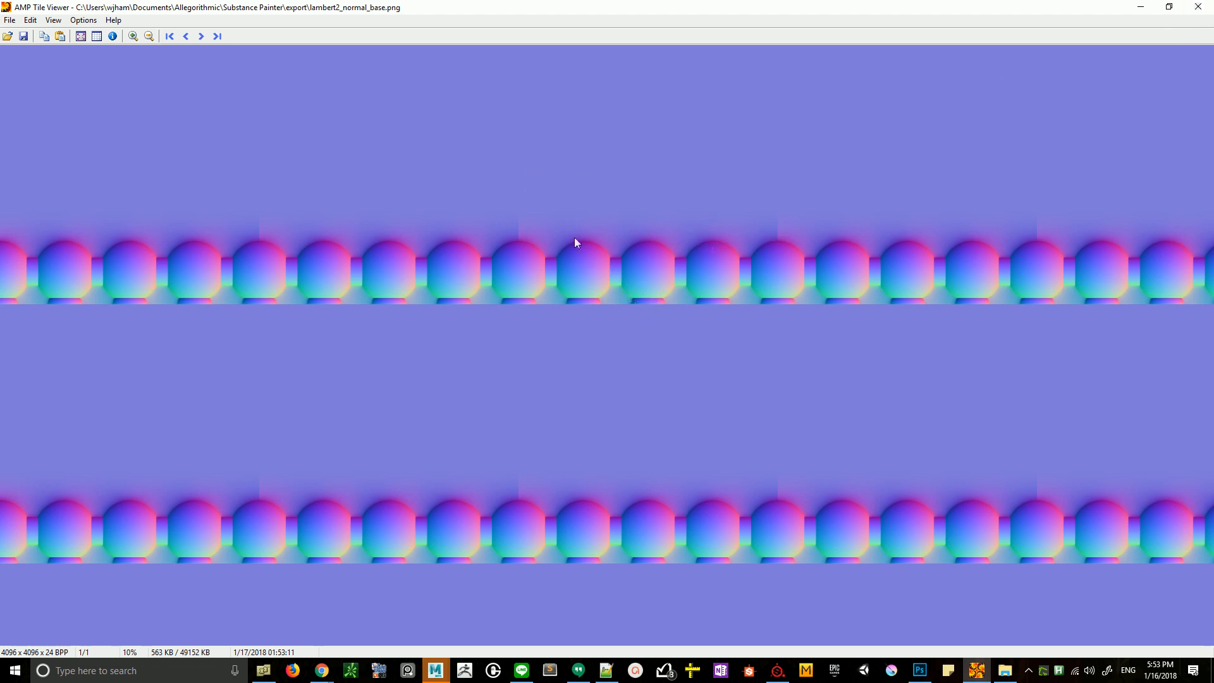
left_click(1198, 6)
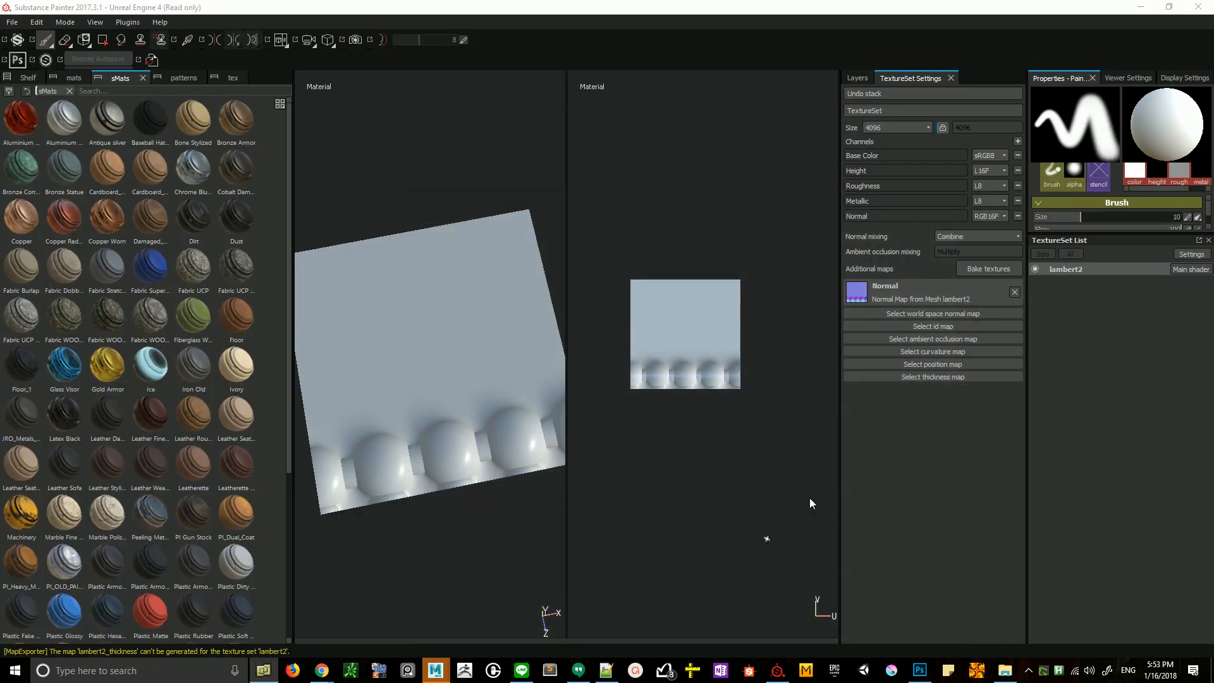
- Switch to Photoshop, discard the old lambert2_normal_base.png document without saving, and open the newly exported version
left_click(920, 670)
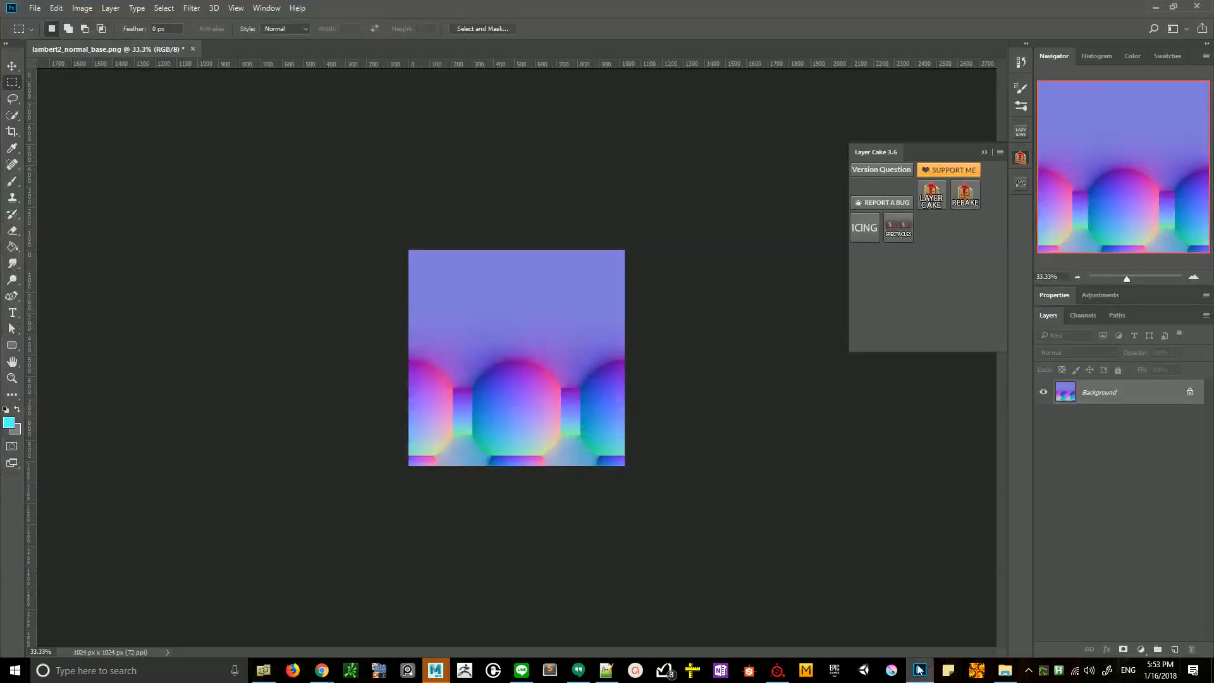
left_click(194, 49)
left_click(617, 255)
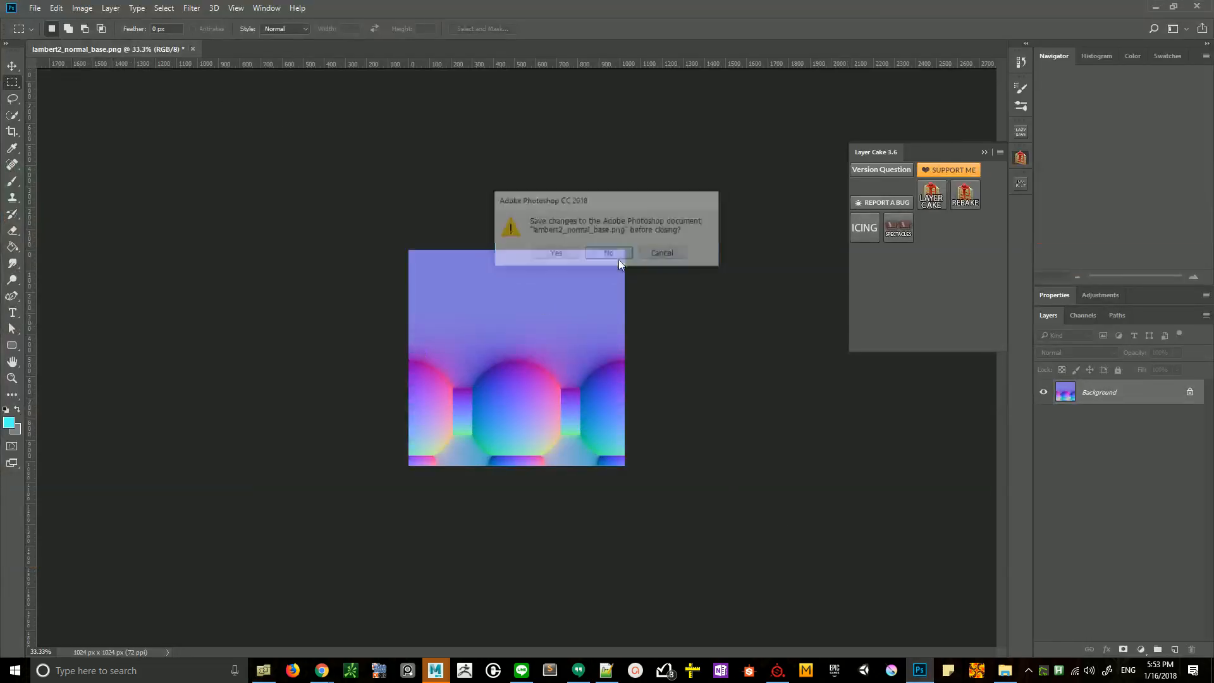
left_click_drag(0, 544, 404, 608)
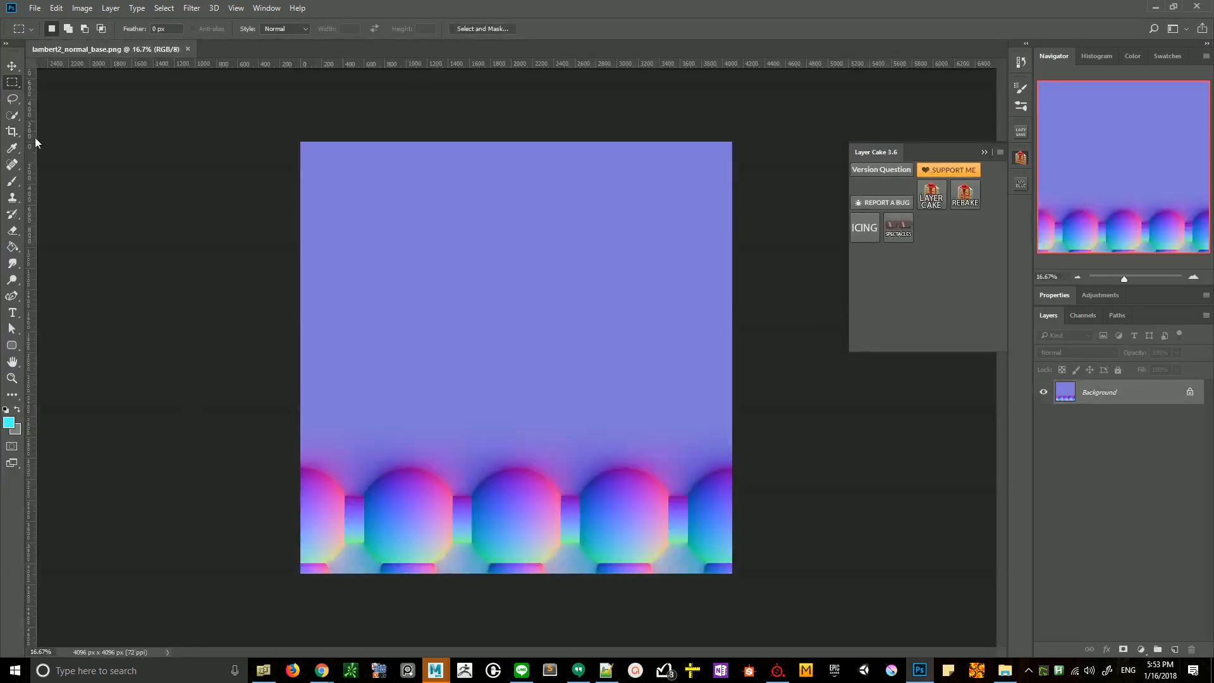
- Shrink a centred crop frame on the normal map to about half the image's width and height
left_click(14, 133)
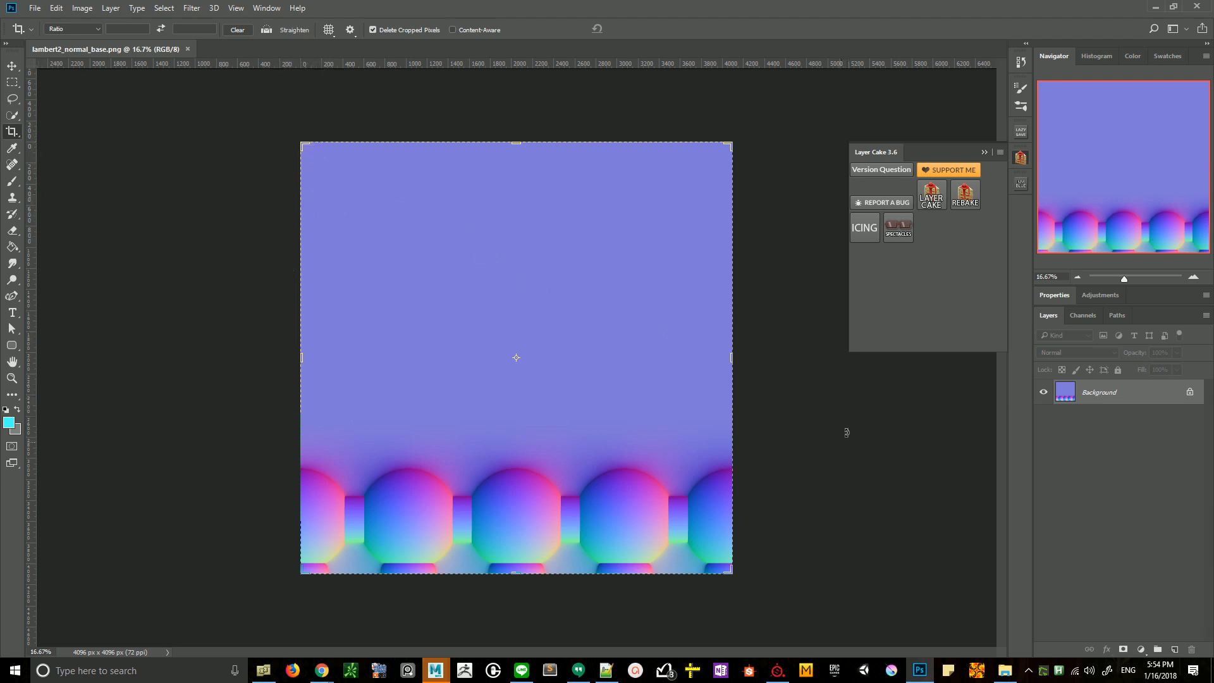
left_click_drag(302, 142, 422, 237)
left_click_drag(386, 493, 684, 212, "ctrl")
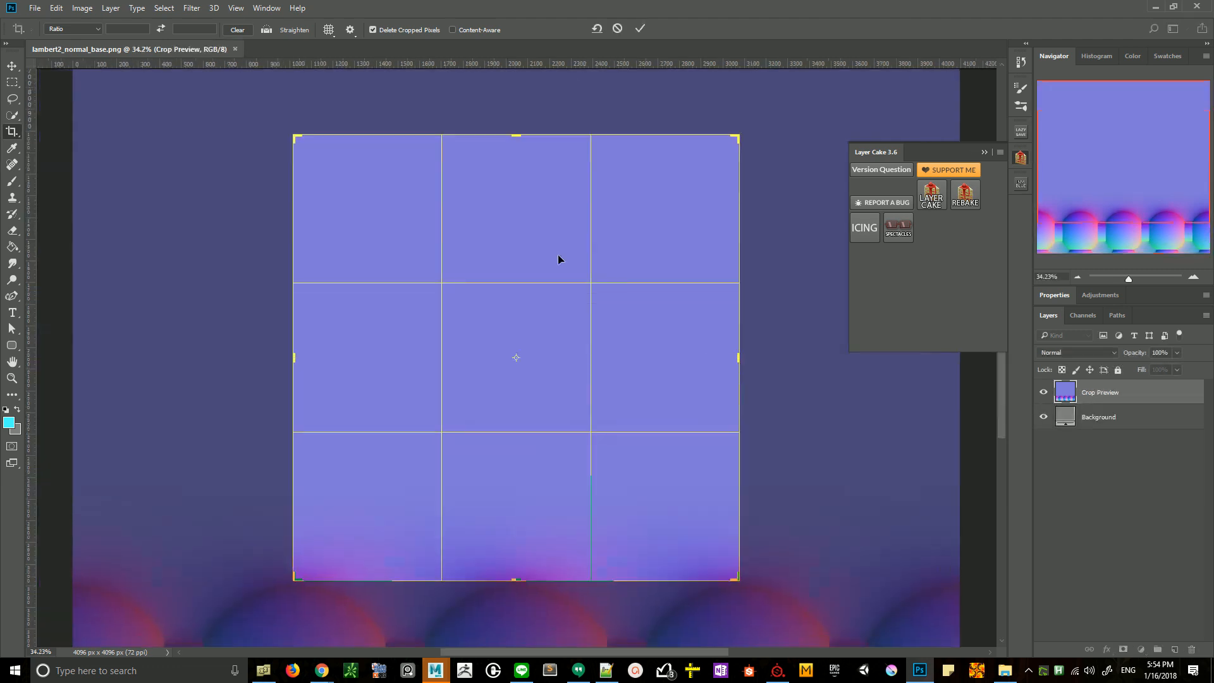
left_click_drag(290, 133, 347, 115, "alt+shift")
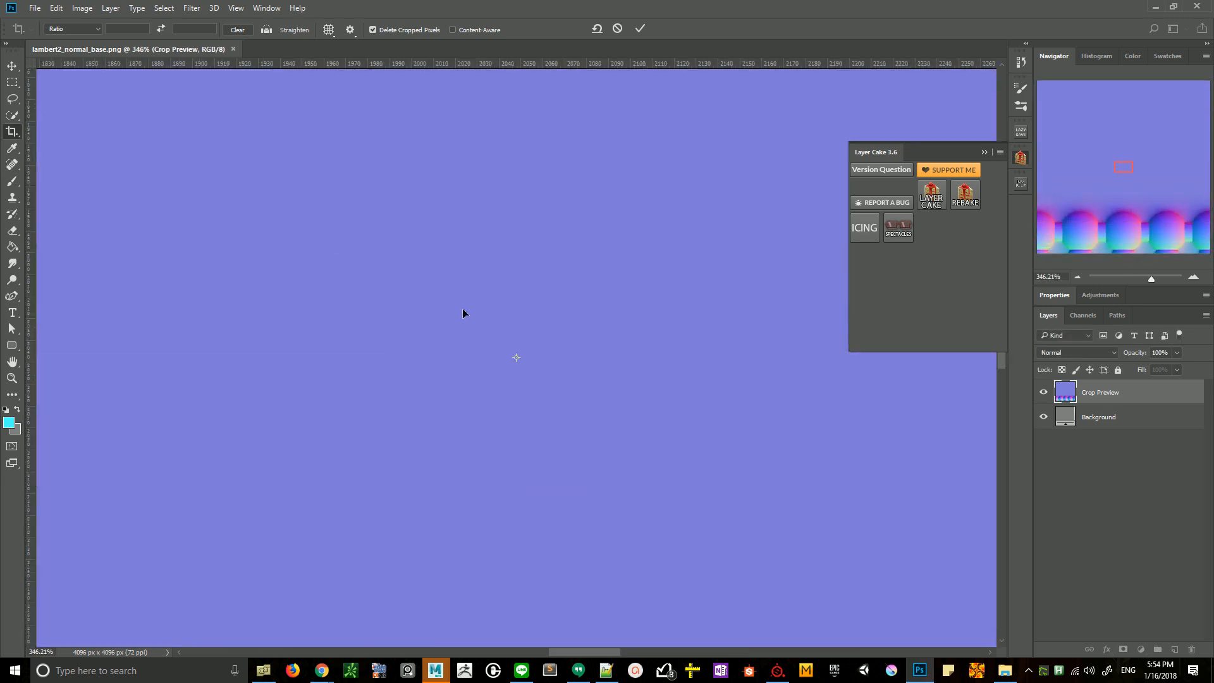
- Fine-tune the upper-left corner of the crop frame to about the 1024 px ruler mark, keeping the frame centred
left_click(1078, 276)
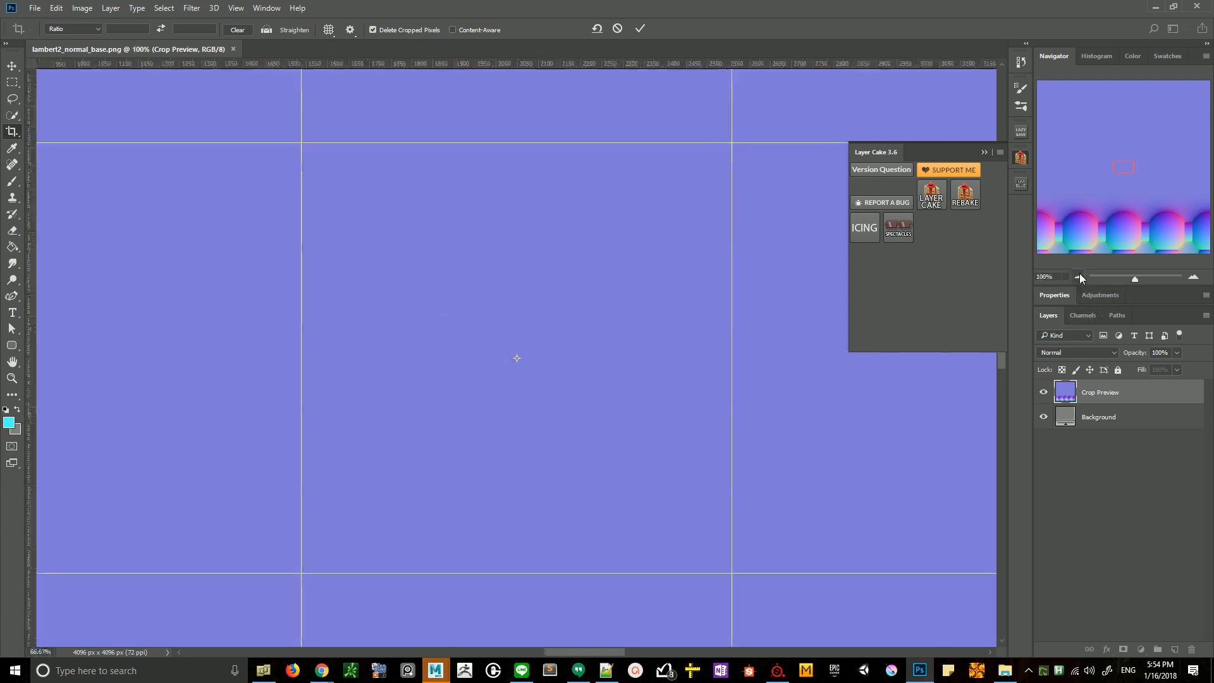
left_click(1079, 276)
left_click(1078, 276)
left_click_drag(406, 229, 475, 337)
left_click_drag(276, 328, 415, 170, "ctrl")
left_click_drag(607, 358, 612, 347)
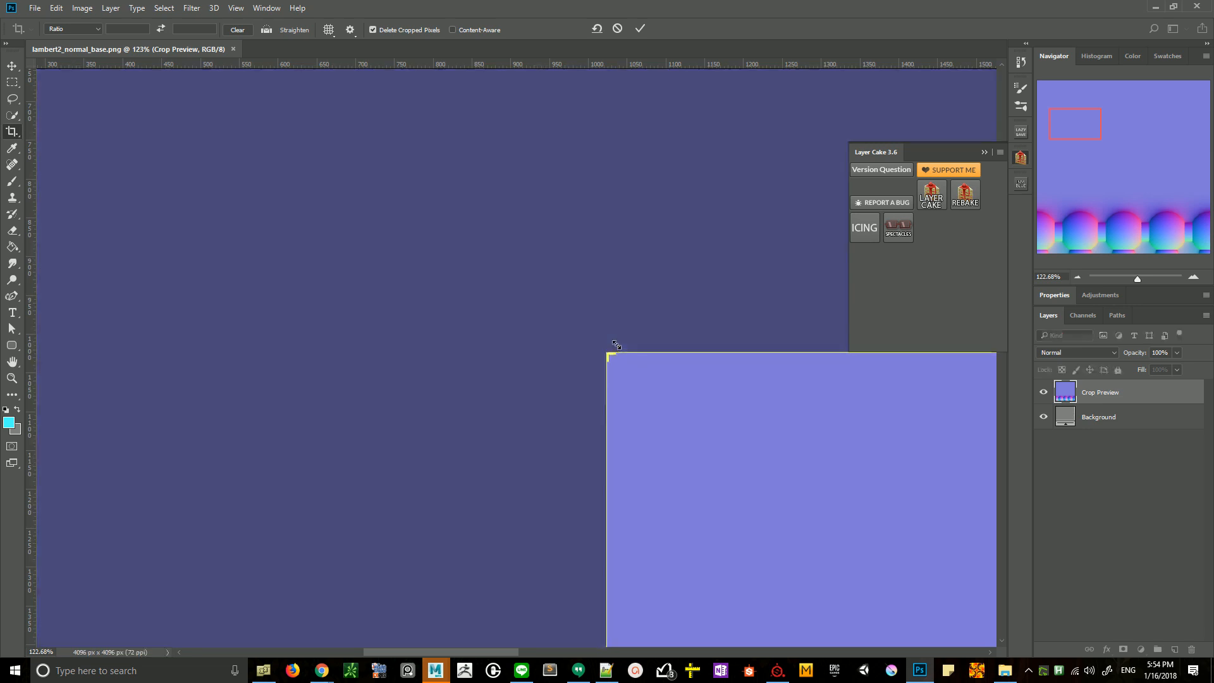
left_click(1077, 278)
left_click(1078, 277)
left_click(1077, 278)
left_click(1077, 278)
left_click(1078, 278)
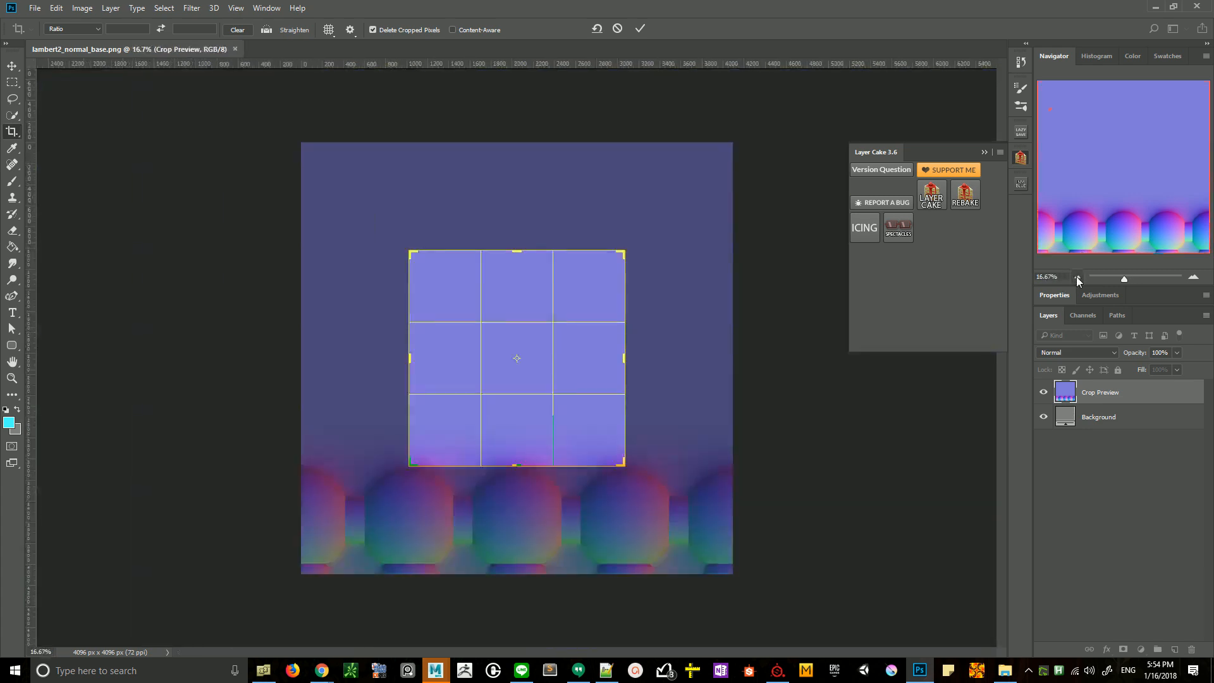
- Shift the image inside the crop frame to include the ornament strip down to the bottom edge, and apply the 2048 x 2049 px crop
left_click(524, 441)
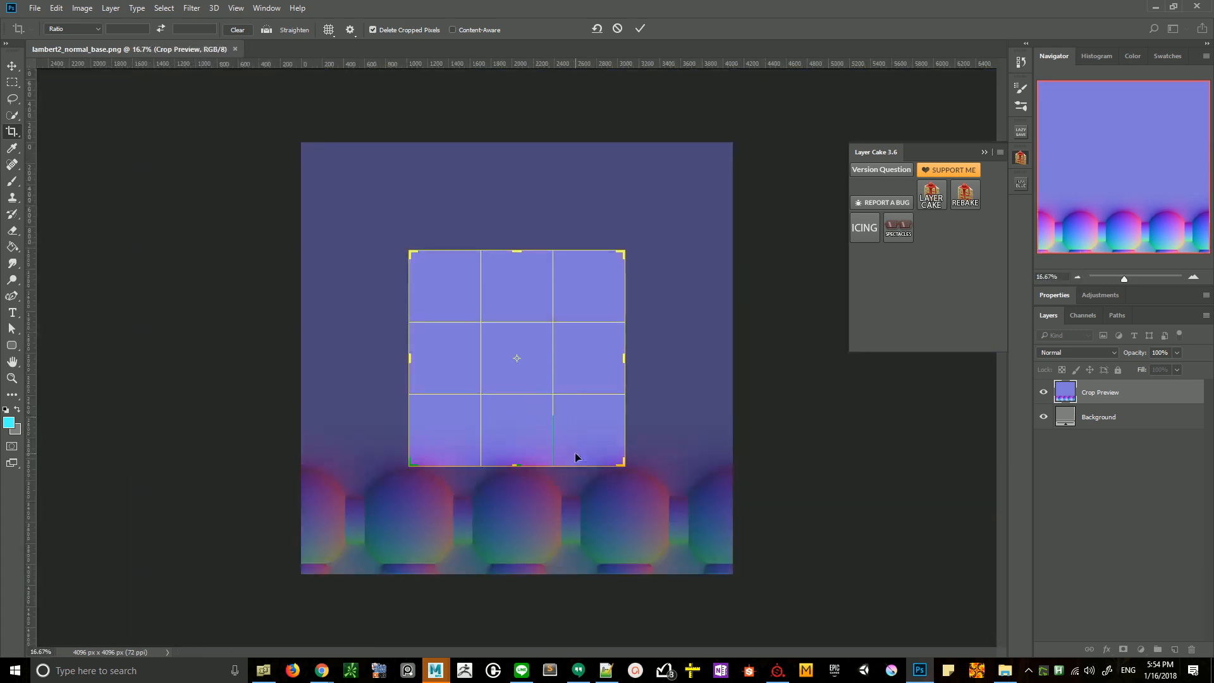
left_click(522, 424)
left_click_drag(522, 424, 522, 317)
key("Return")
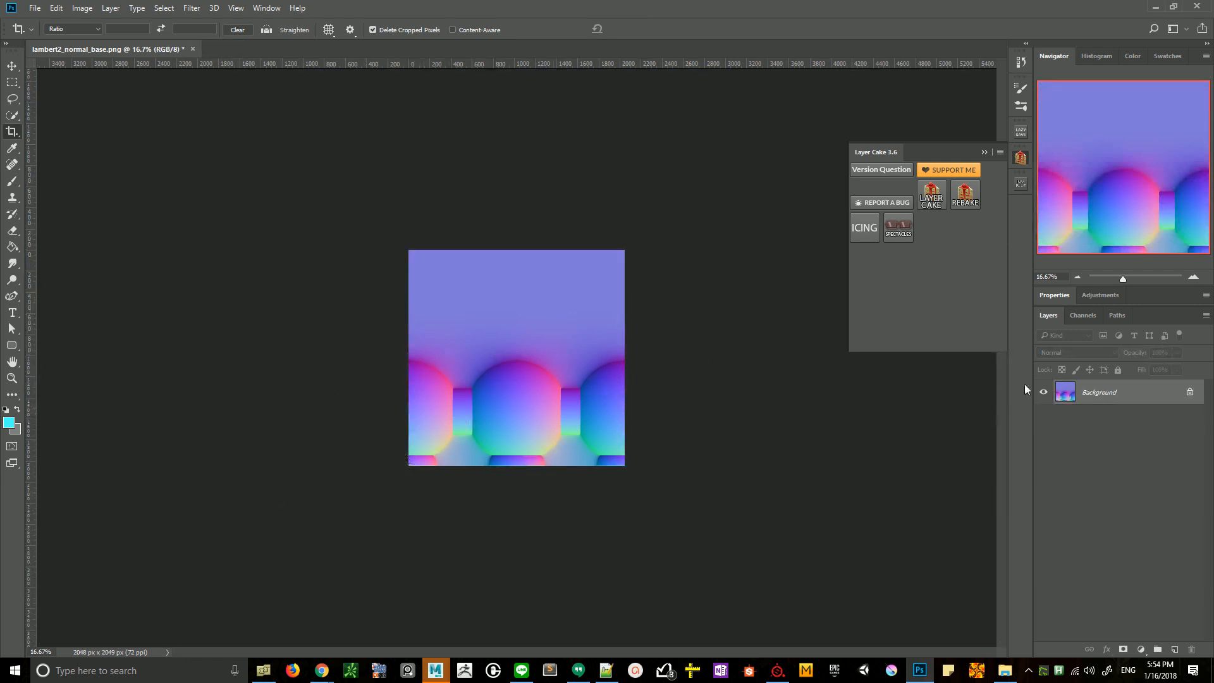
- Preview the cropped normal map as a repeating tile with the Spectacles tool and finish the preview
left_click(900, 232)
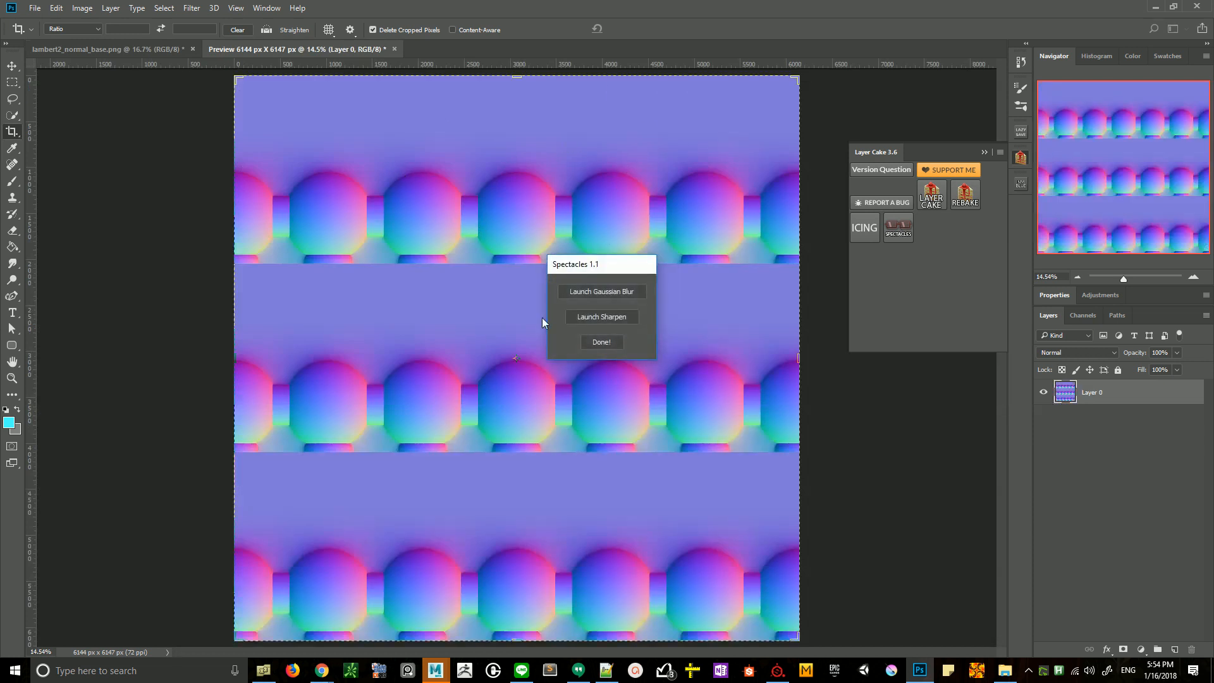
left_click(612, 341)
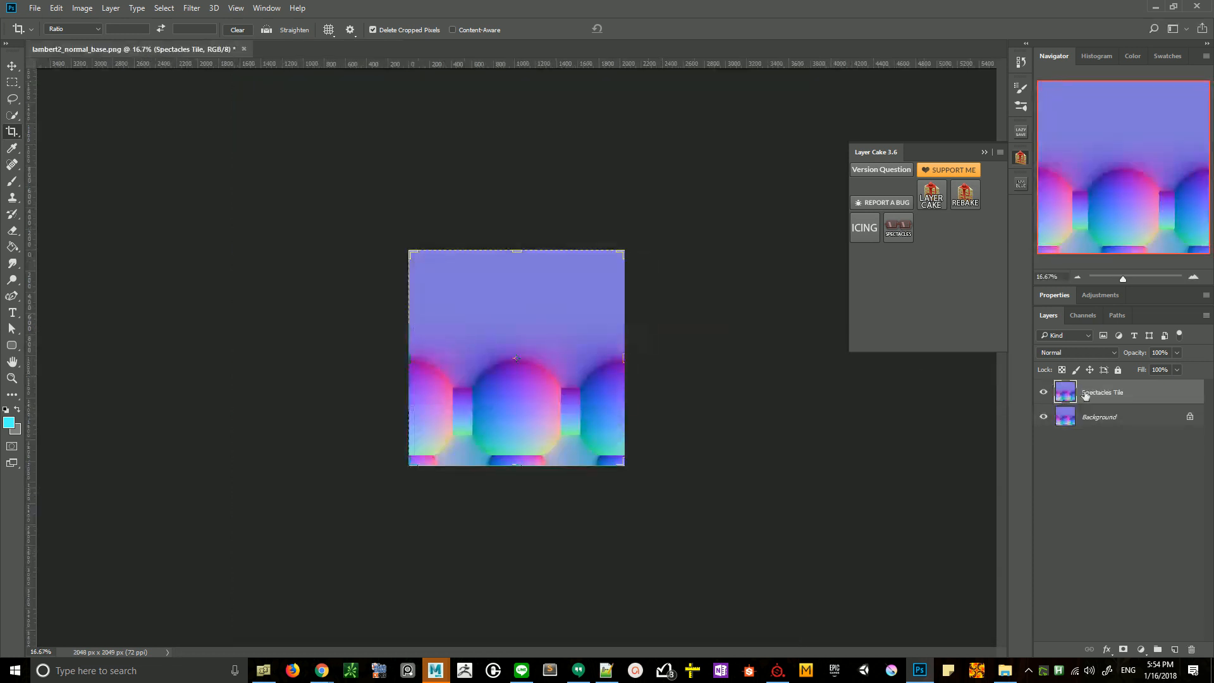
- Delete the Spectacles Tile layer, switch to the Rectangular Marquee tool and clear any selection on the normal map
left_click_drag(1130, 393, 1192, 648)
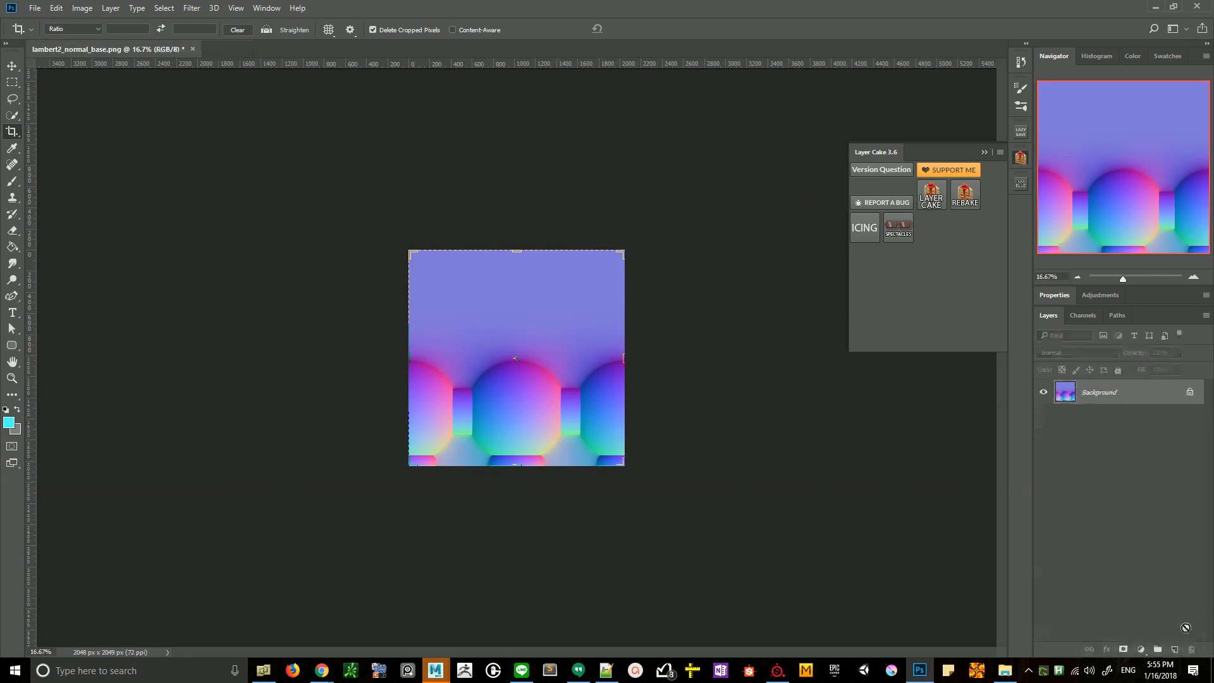
left_click(12, 82)
left_click_drag(469, 189, 485, 188)
left_click(579, 253)
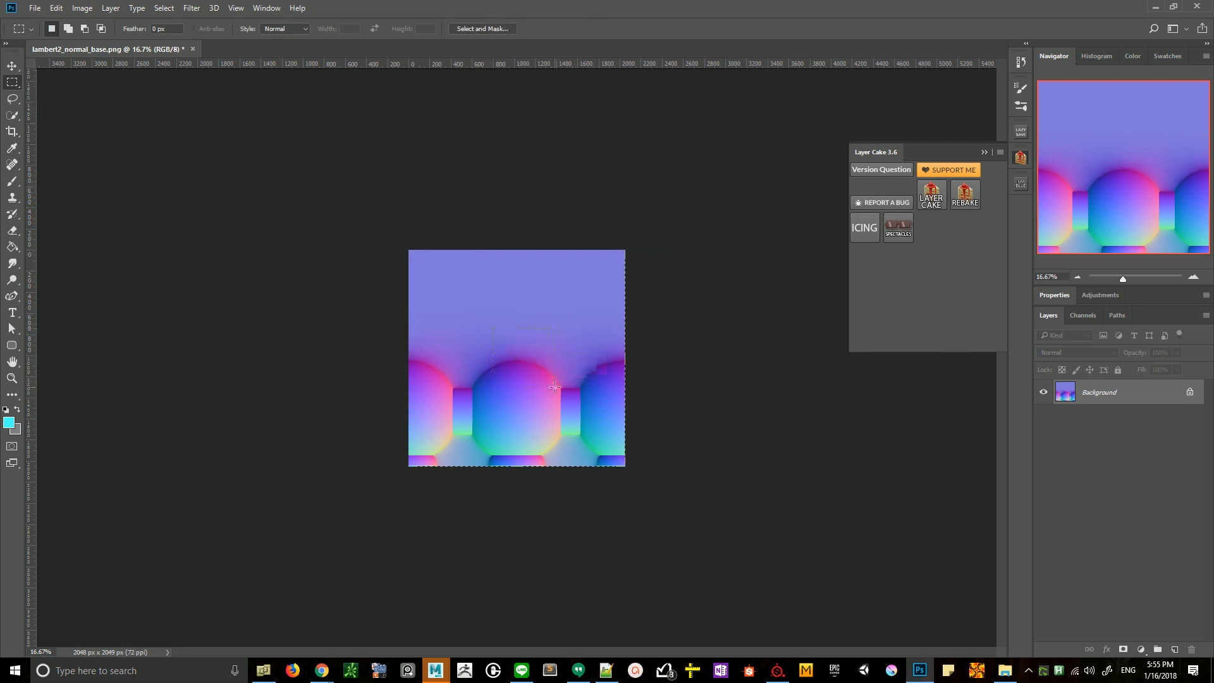
left_click(1137, 278)
left_click(1079, 279)
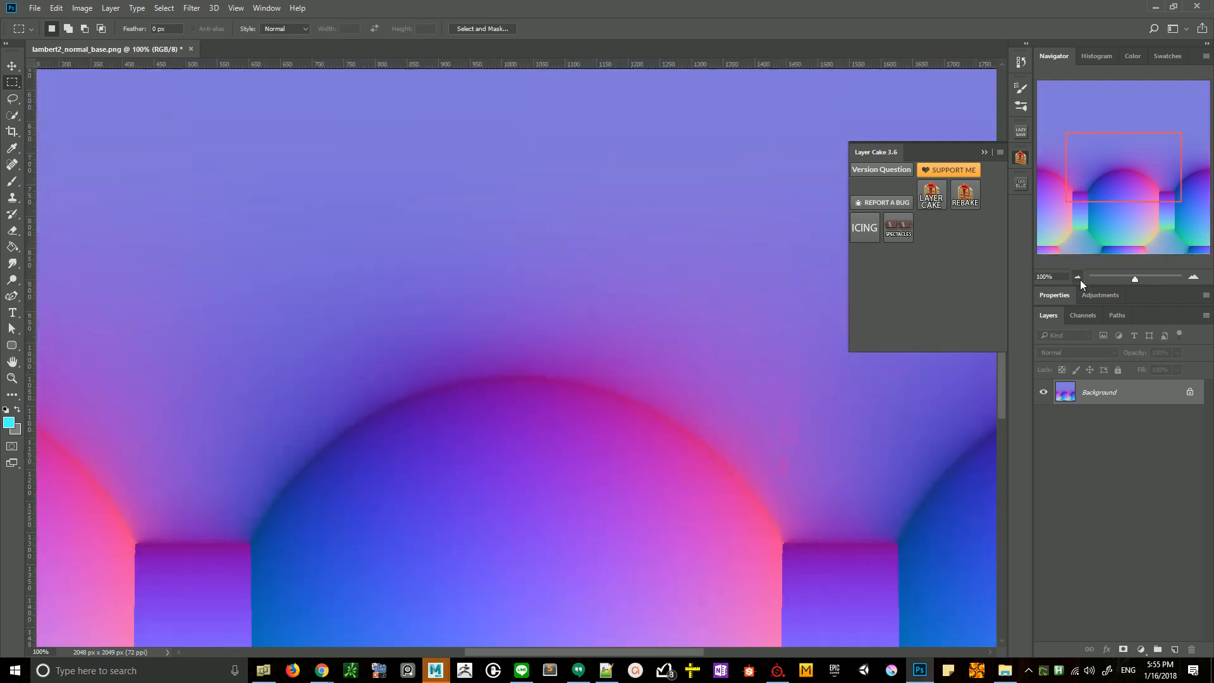
left_click(1080, 280)
left_click(1079, 280)
left_click(1080, 279)
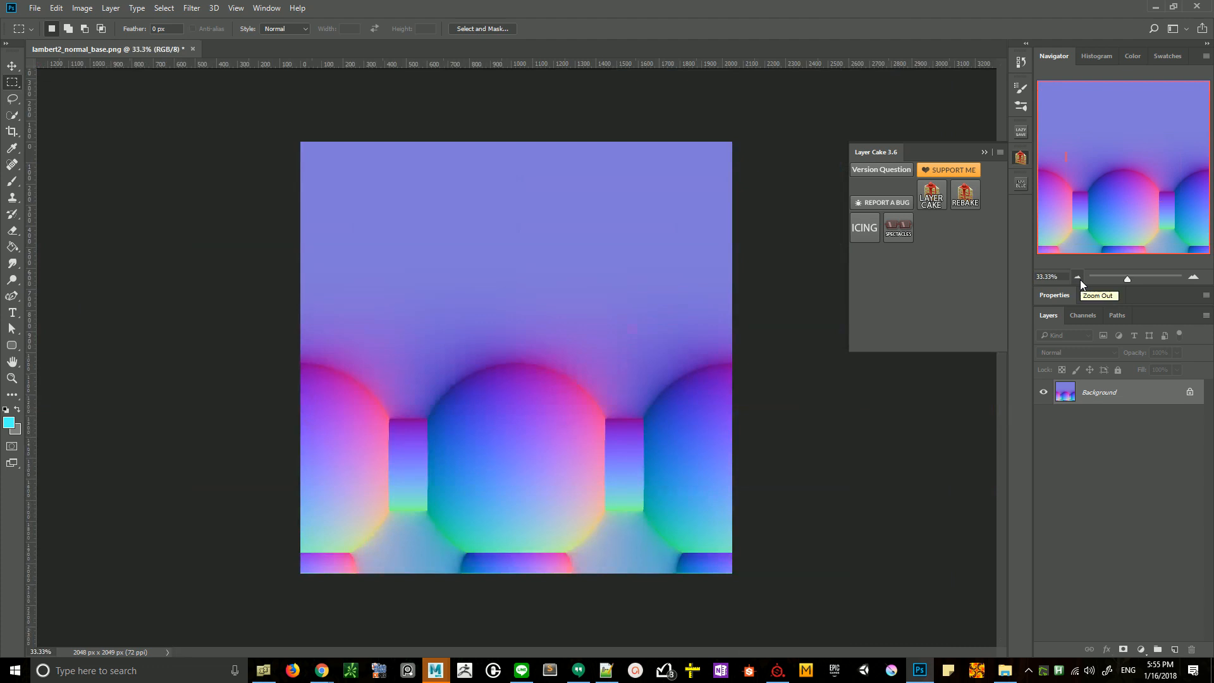
- Start saving the cropped normal map under a new file in the Substance Painter export folder, with TIFF as the format
left_click(29, 8)
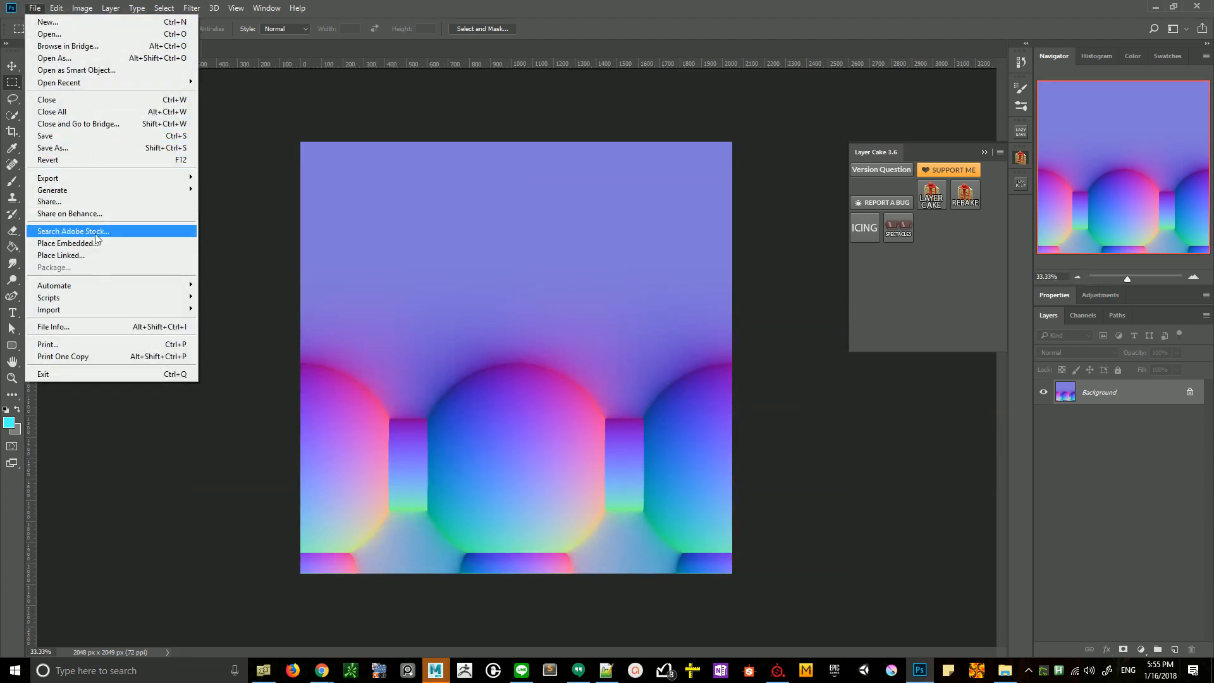
left_click(52, 147)
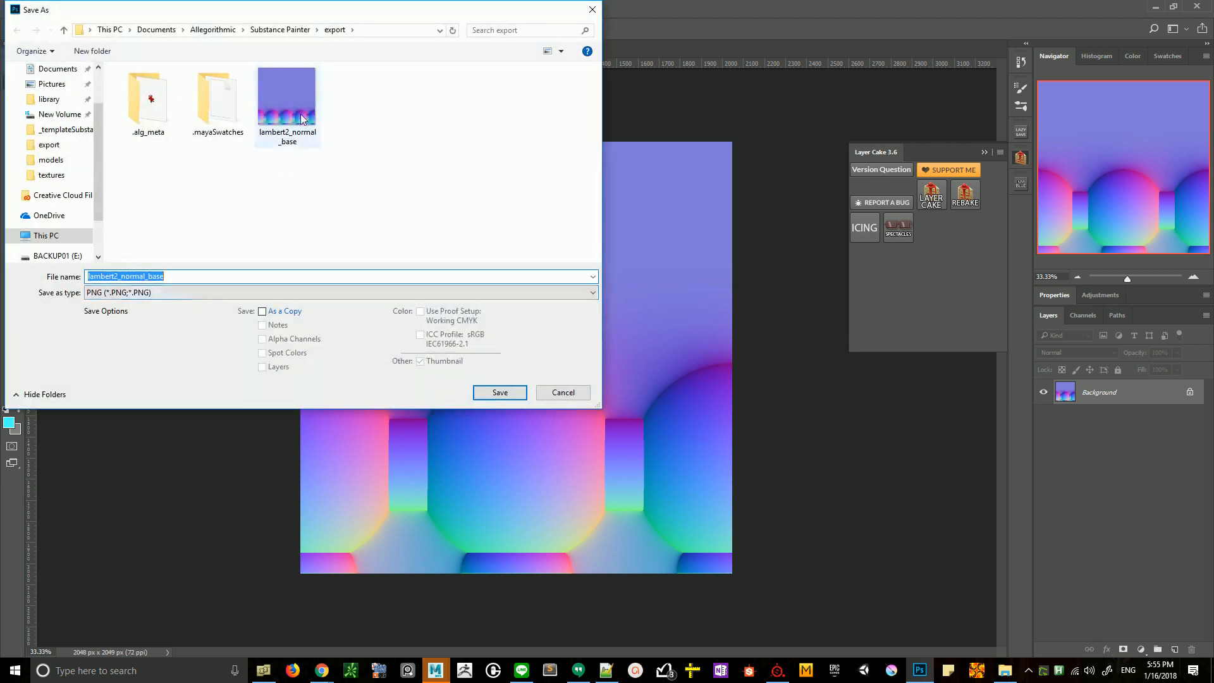
left_click(301, 114)
double_click(212, 273)
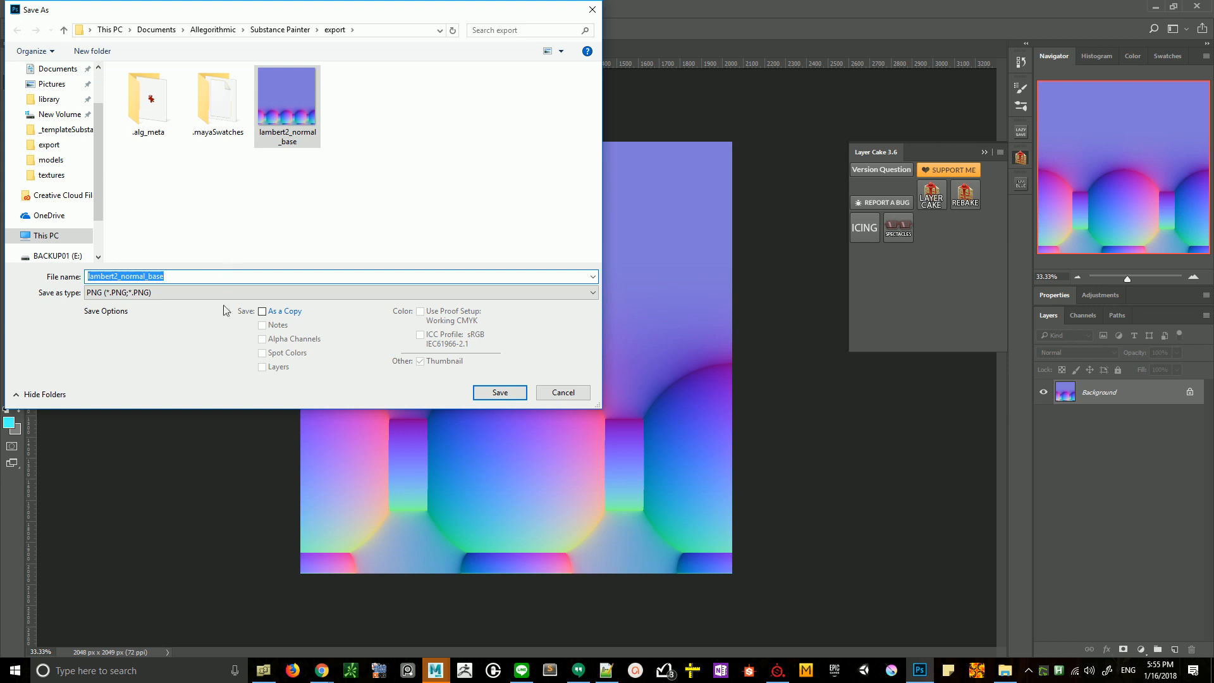
left_click(190, 292)
left_click(114, 495)
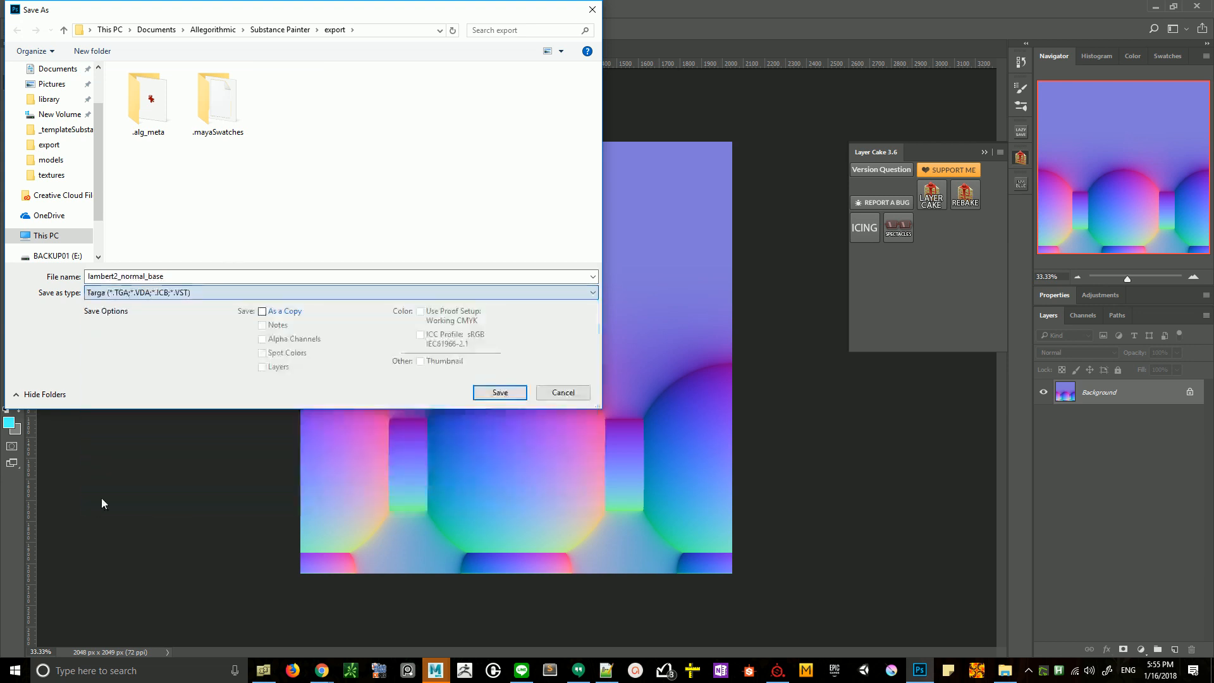
left_click(129, 292)
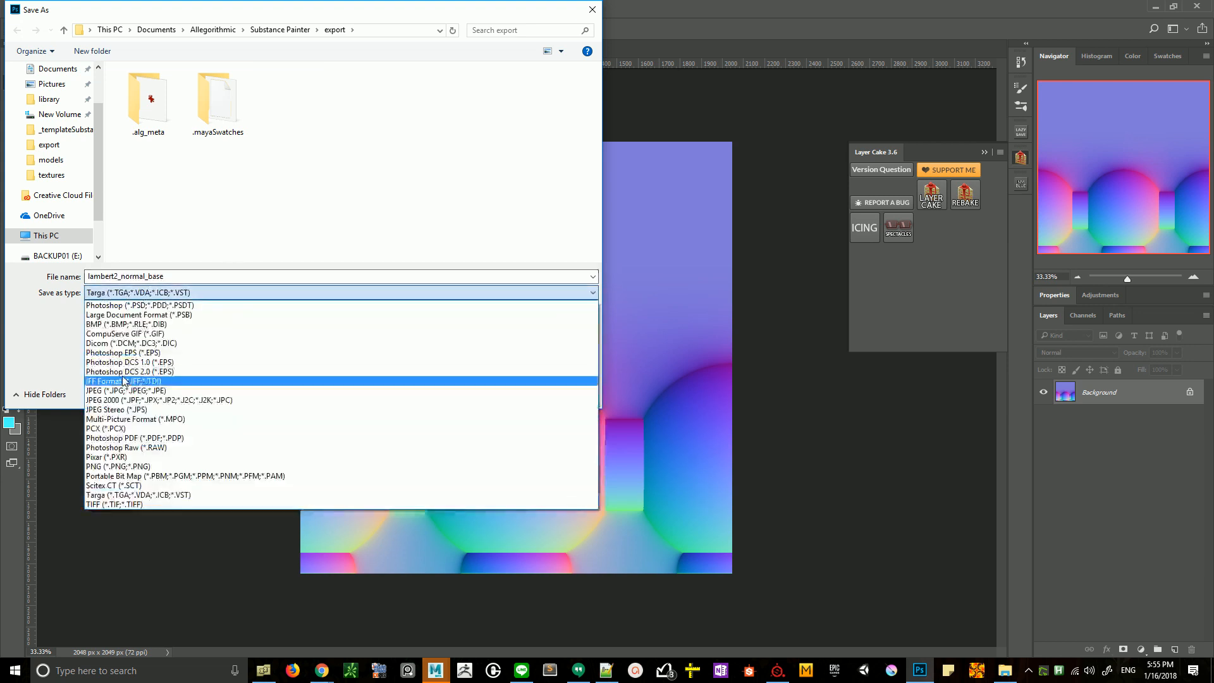
left_click(112, 504)
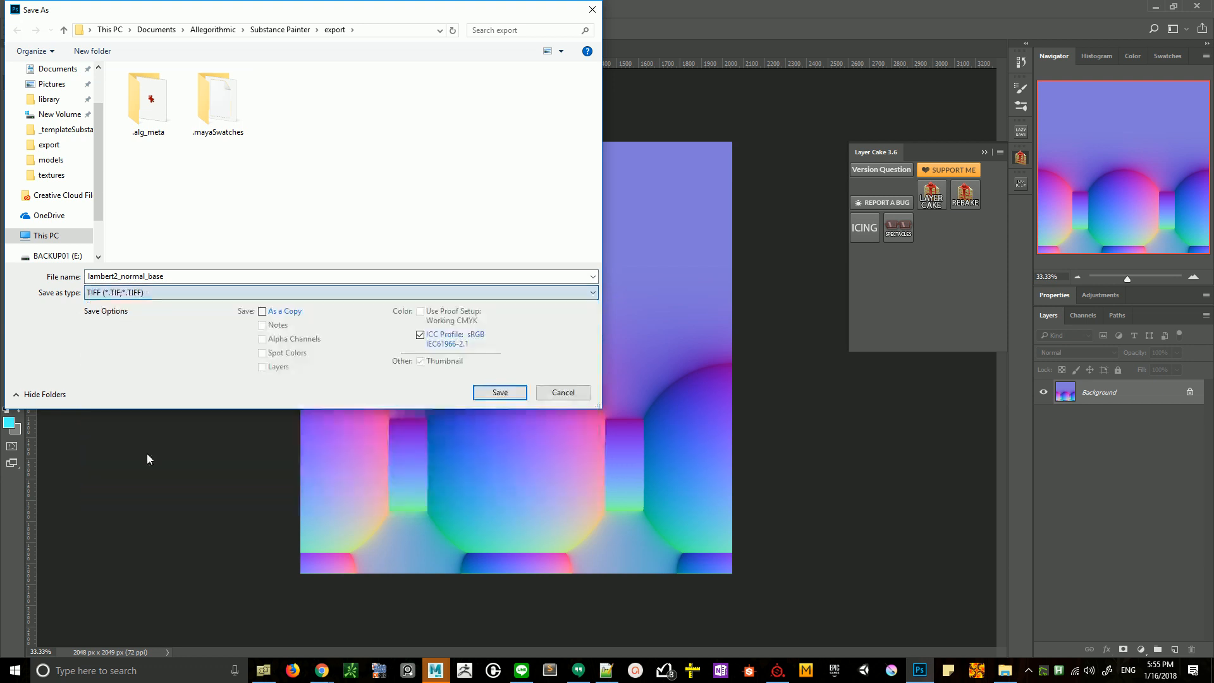
- Name the TIFF file tileableResult and save it with the default TIFF options
double_click(226, 279)
type("tile")
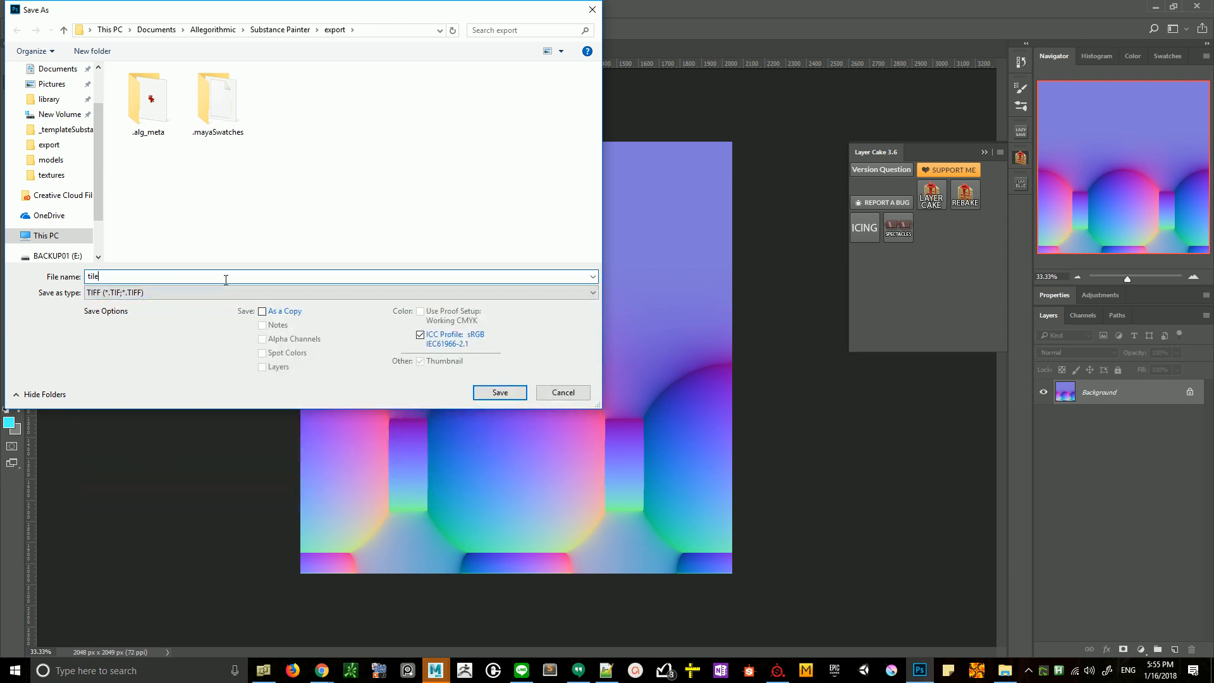
type("ableResult")
key("Return")
key("Return")
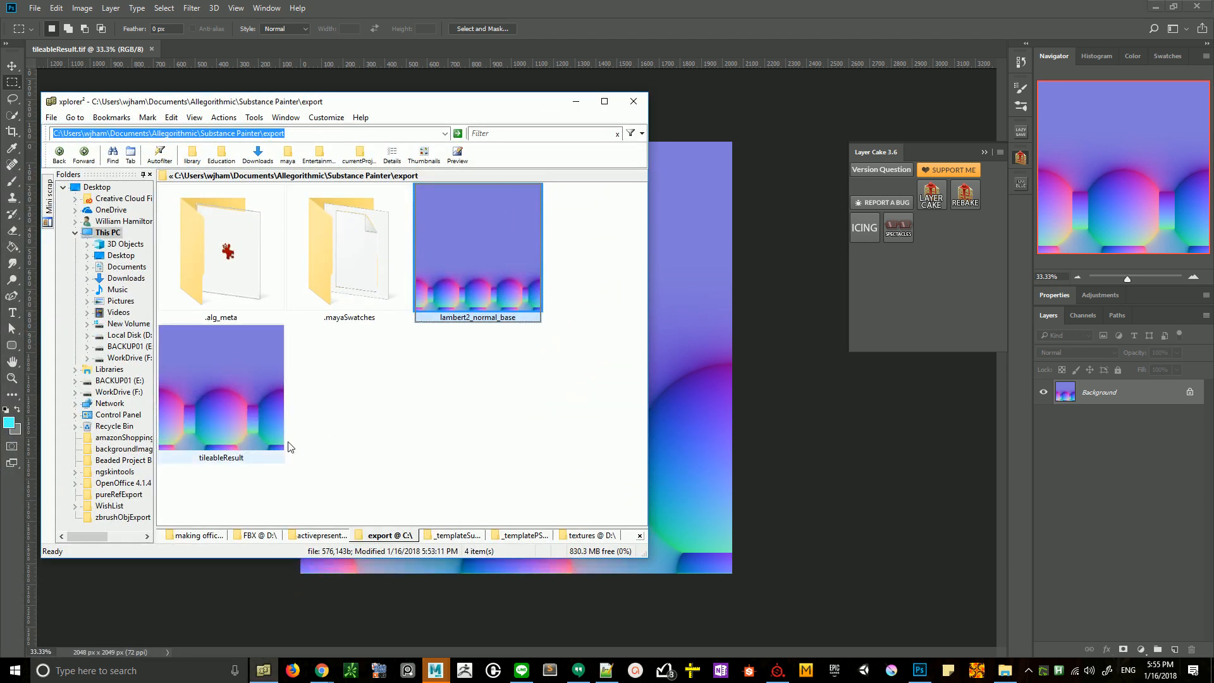
- Switch to AMP Tile Viewer and load tileableResult.tif into it from the export folder in the file manager
left_click_drag(433, 103, 21, 146)
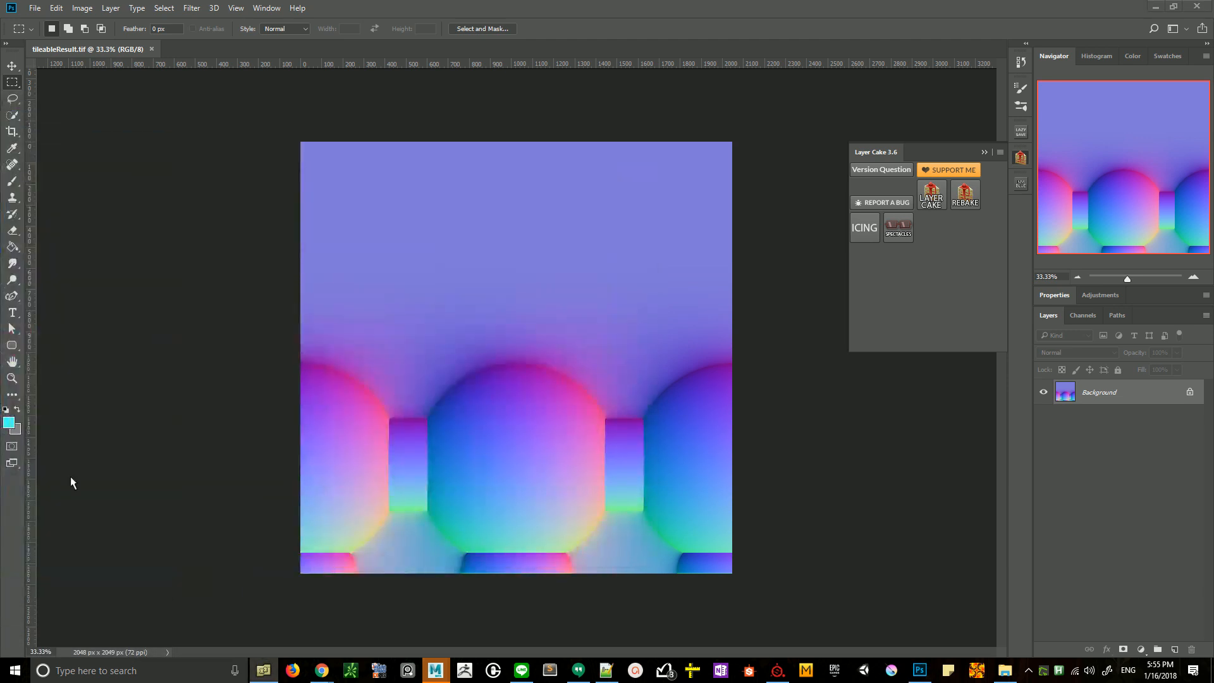
left_click(975, 672)
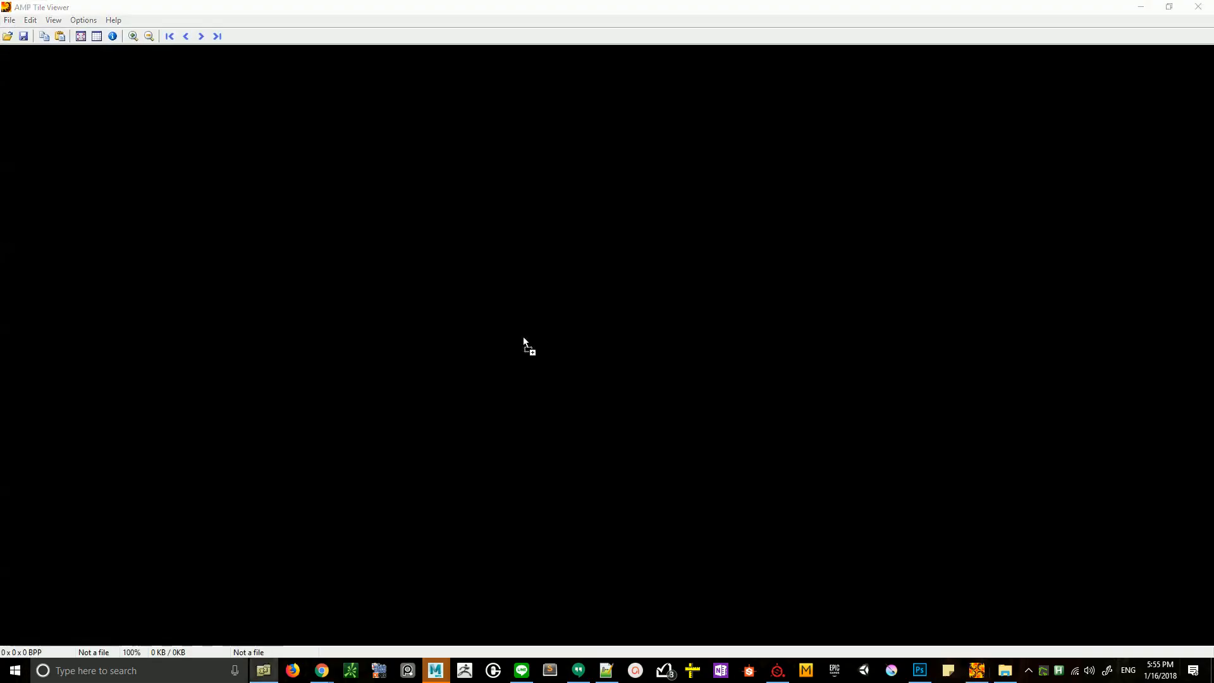
left_click_drag(522, 338, 522, 338)
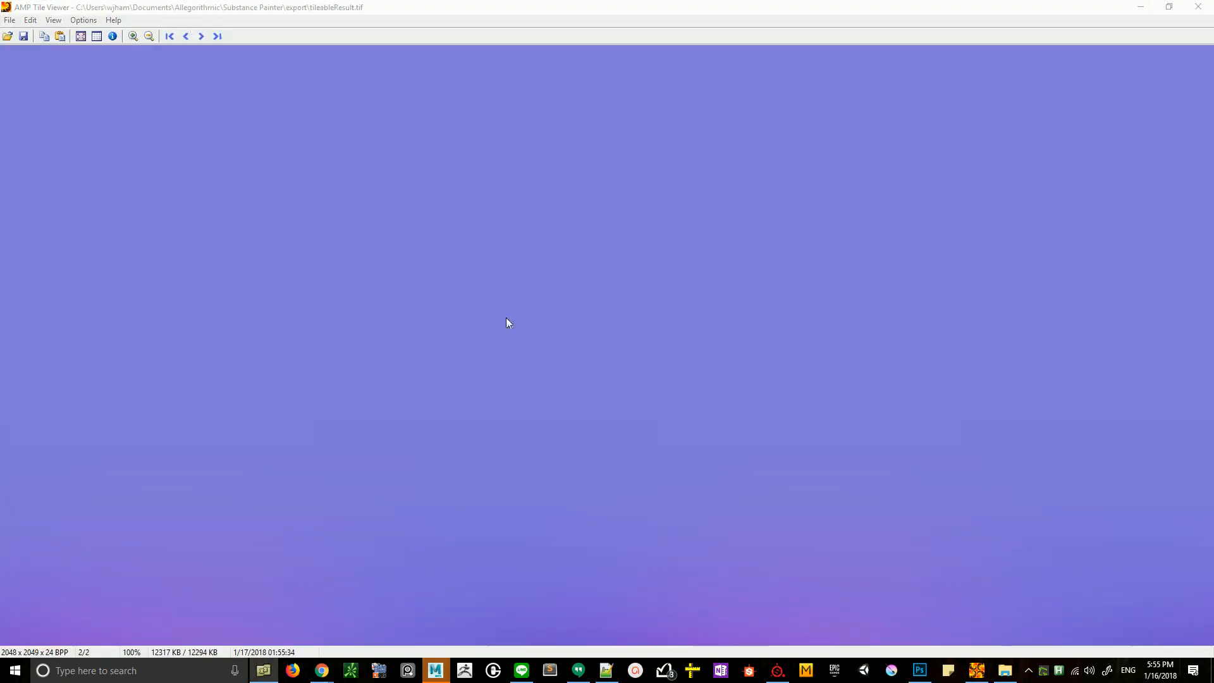
- Examine the repeated tileableResult texture at 20% zoom for seams between the ornaments
left_click(150, 36)
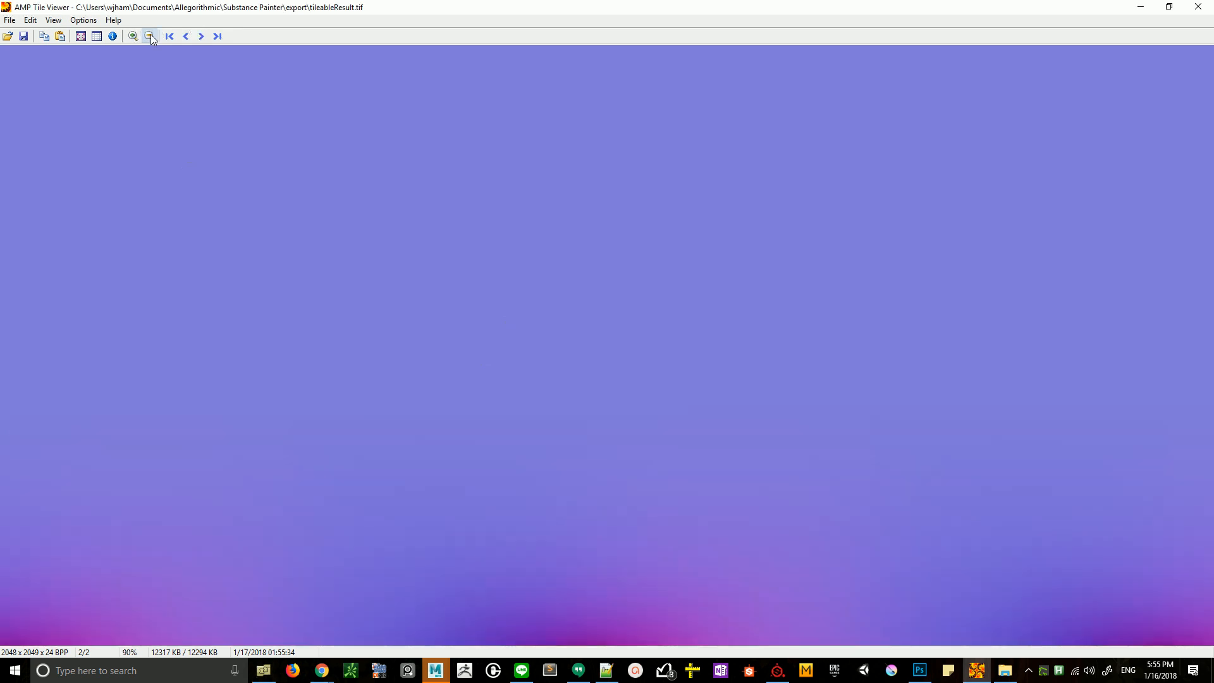
left_click(150, 36)
left_click(149, 36)
left_click(149, 36)
left_click(150, 36)
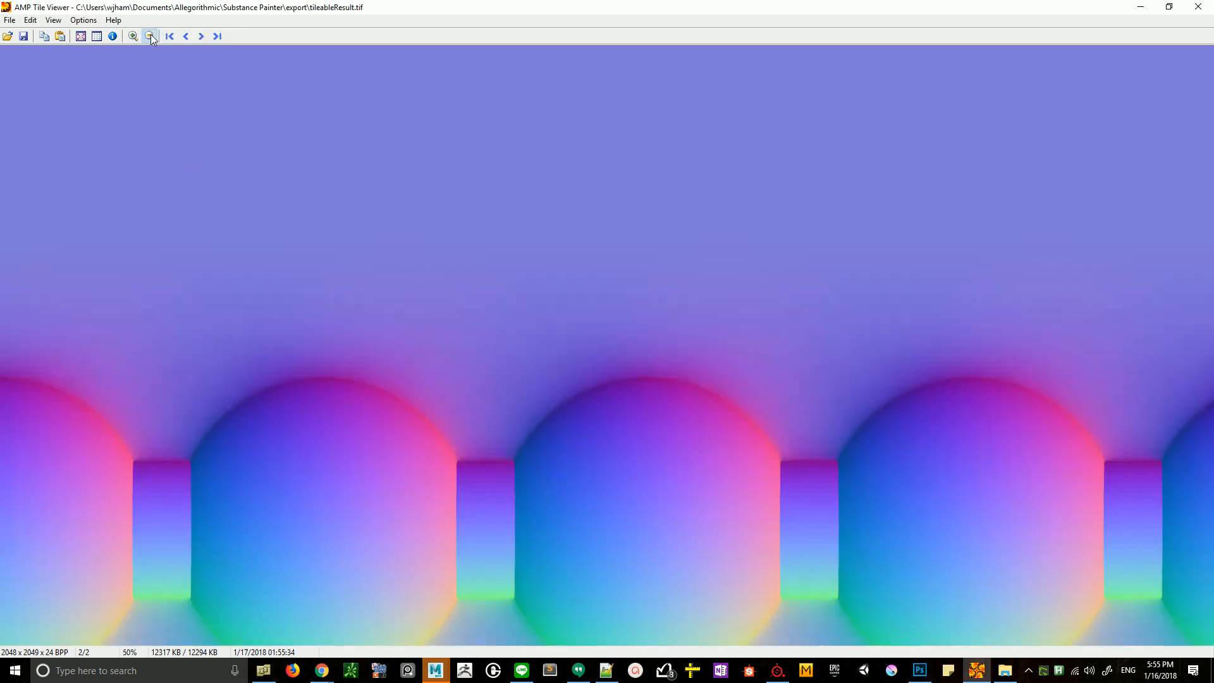
left_click(150, 36)
left_click(150, 36)
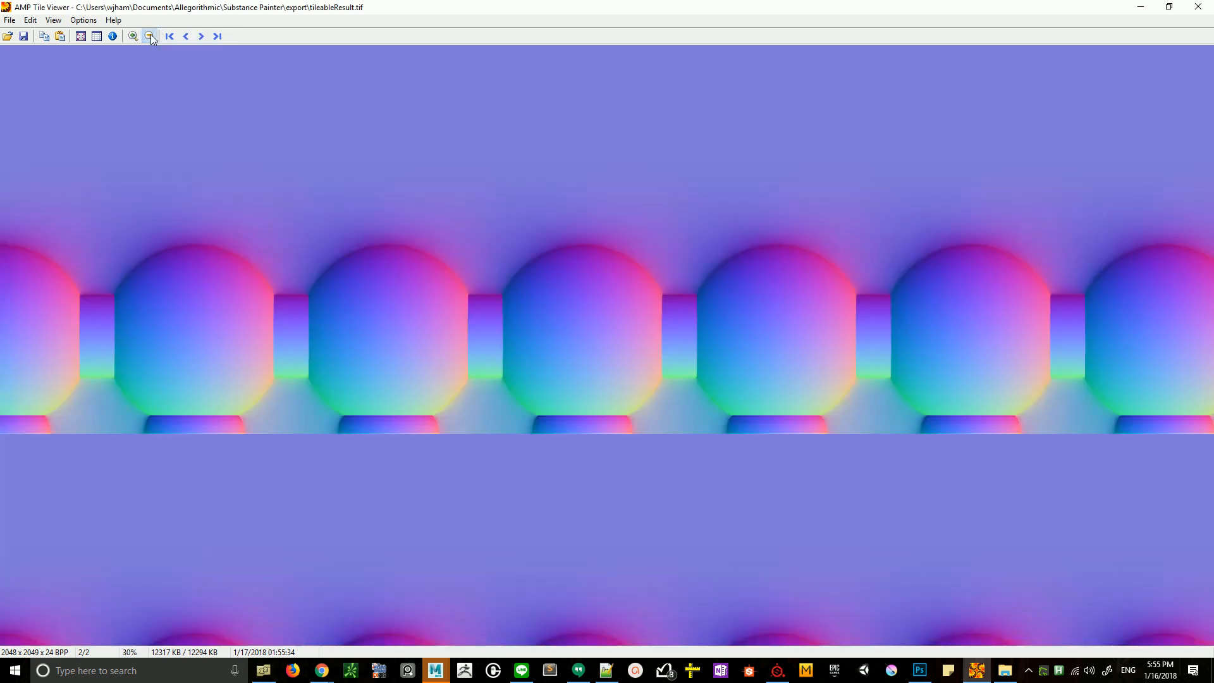
left_click(150, 36)
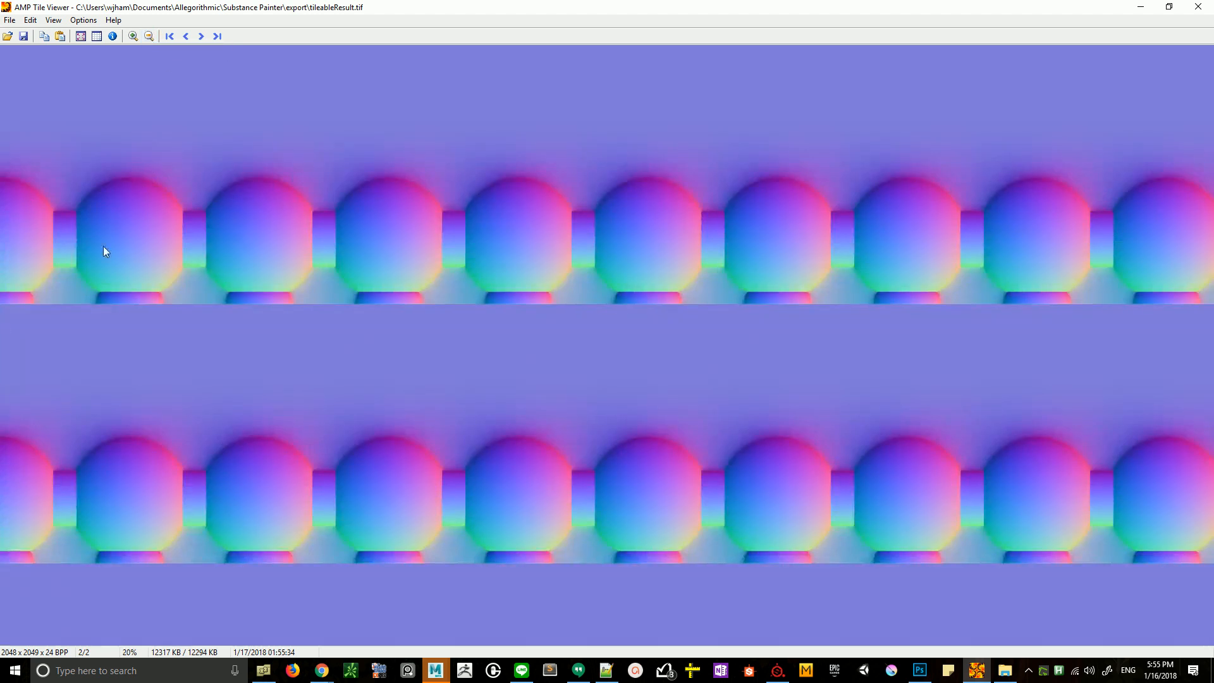
- Compare the tiling of lambert2_normal_base.png with tileableResult.tif in the tile viewer, and close the viewer
key("F10")
left_click_drag(543, 318, 544, 319)
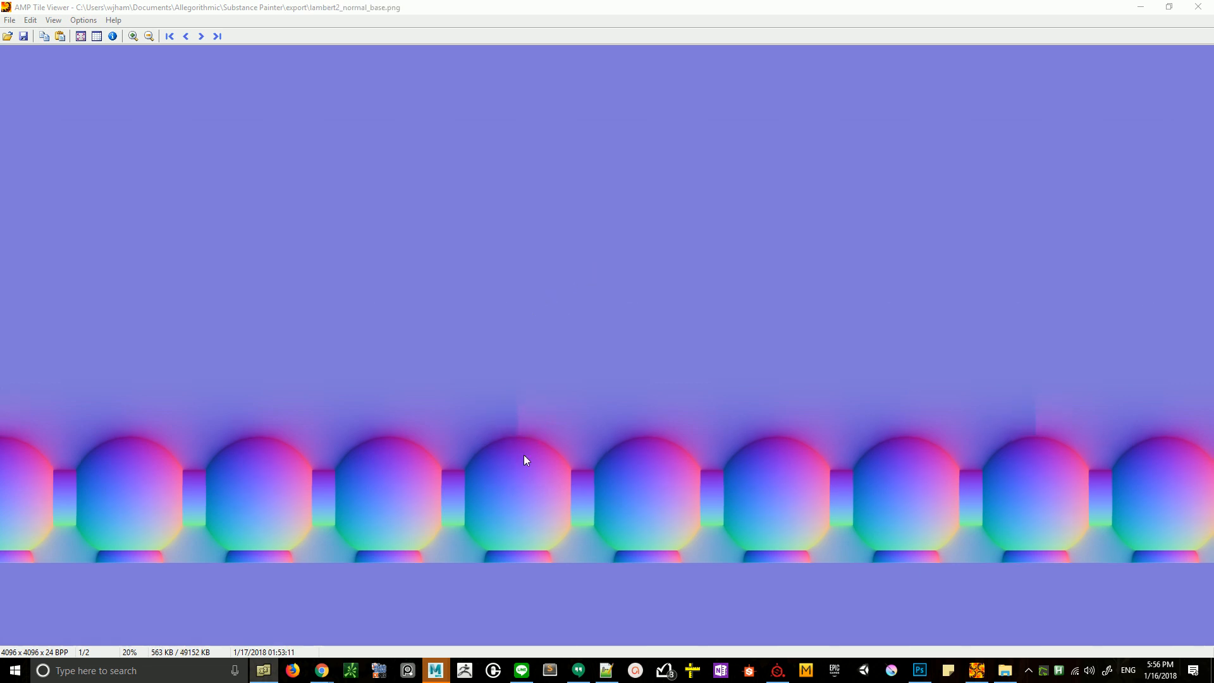
left_click_drag(1, 384, 720, 328)
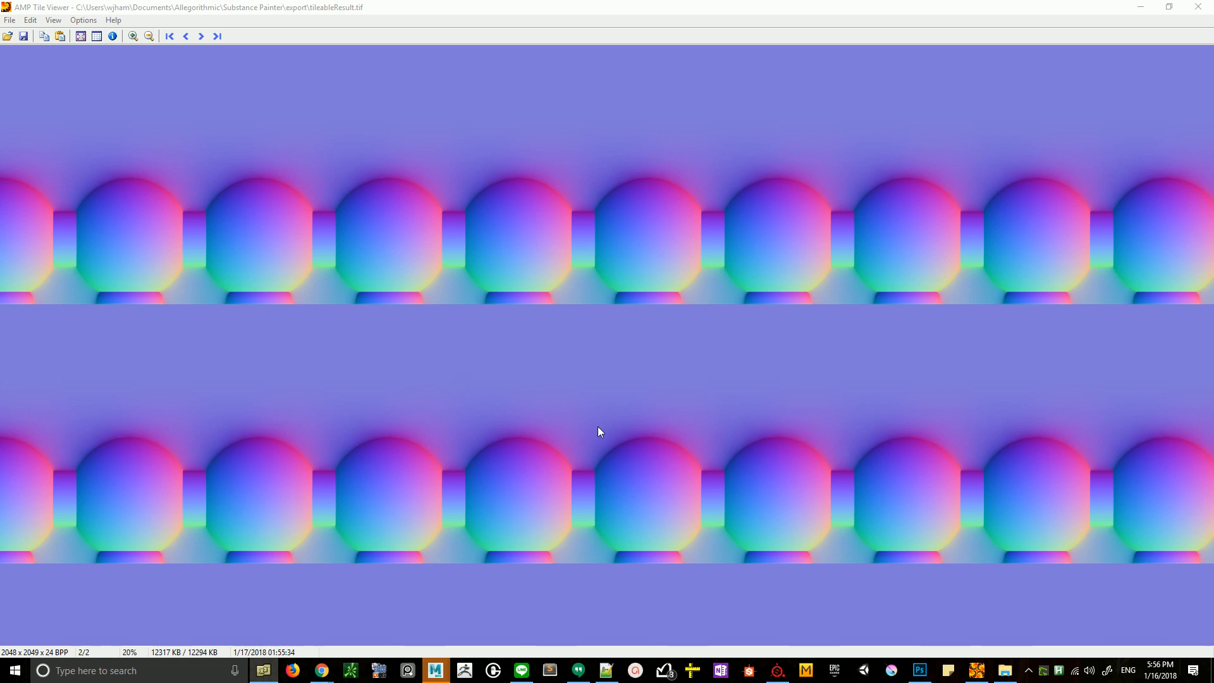
left_click(1197, 7)
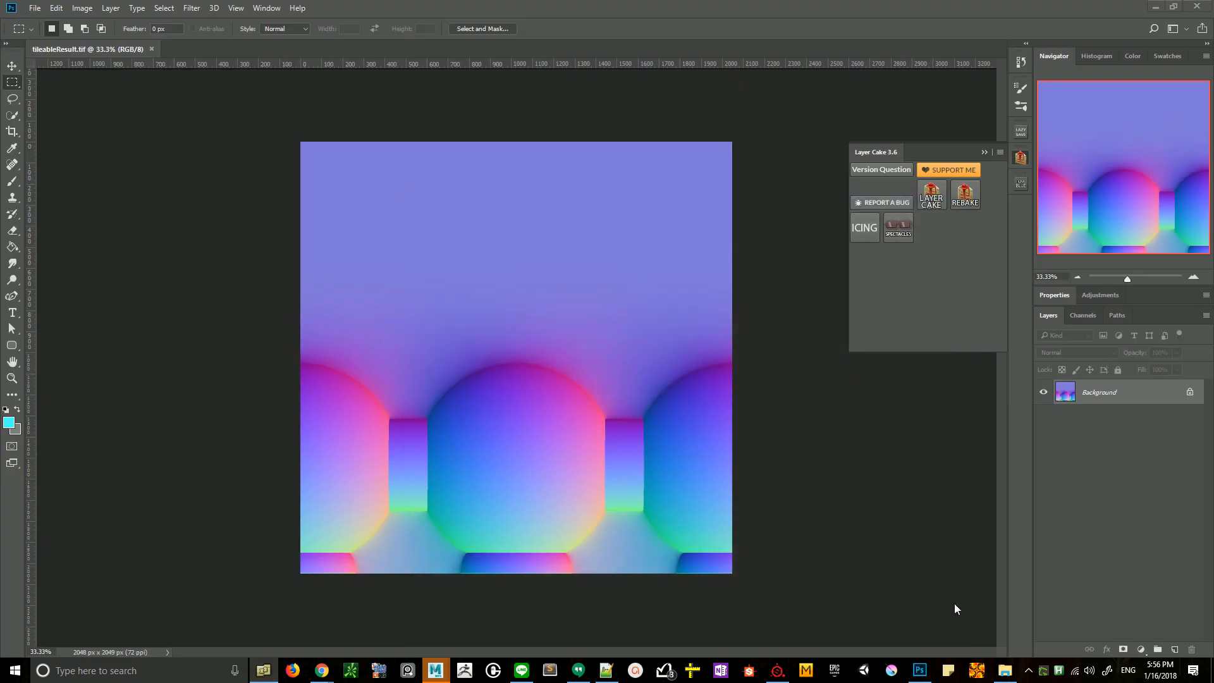
left_click(1031, 670)
left_click(991, 620)
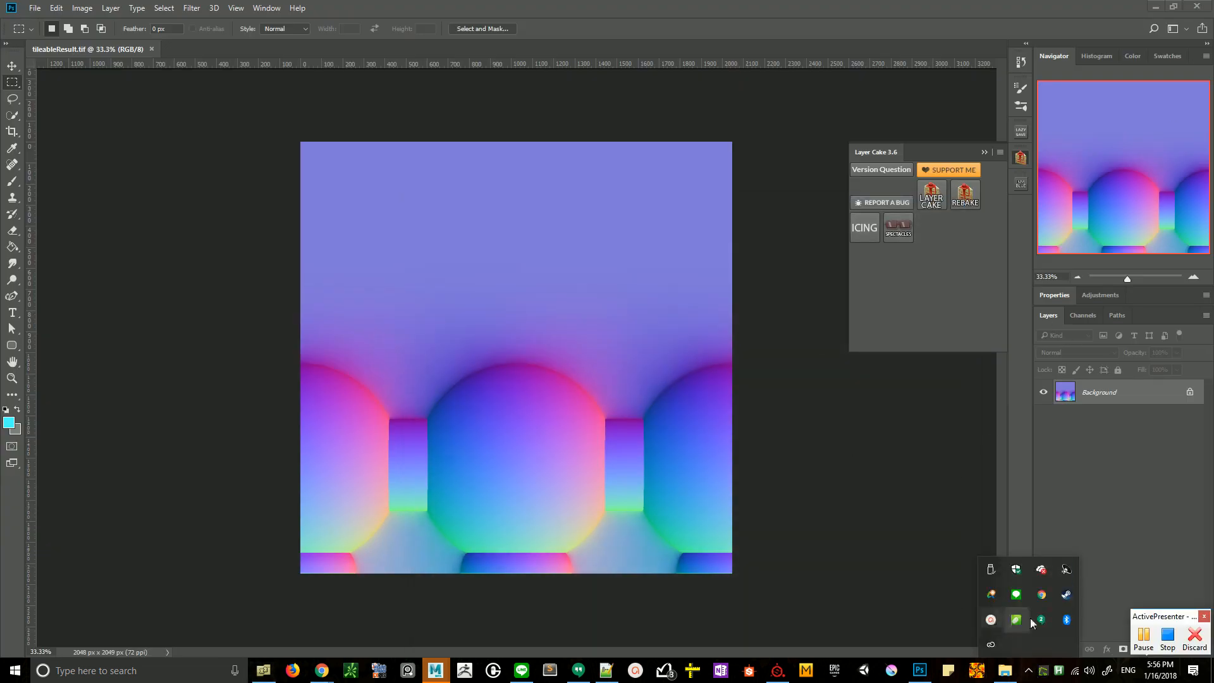